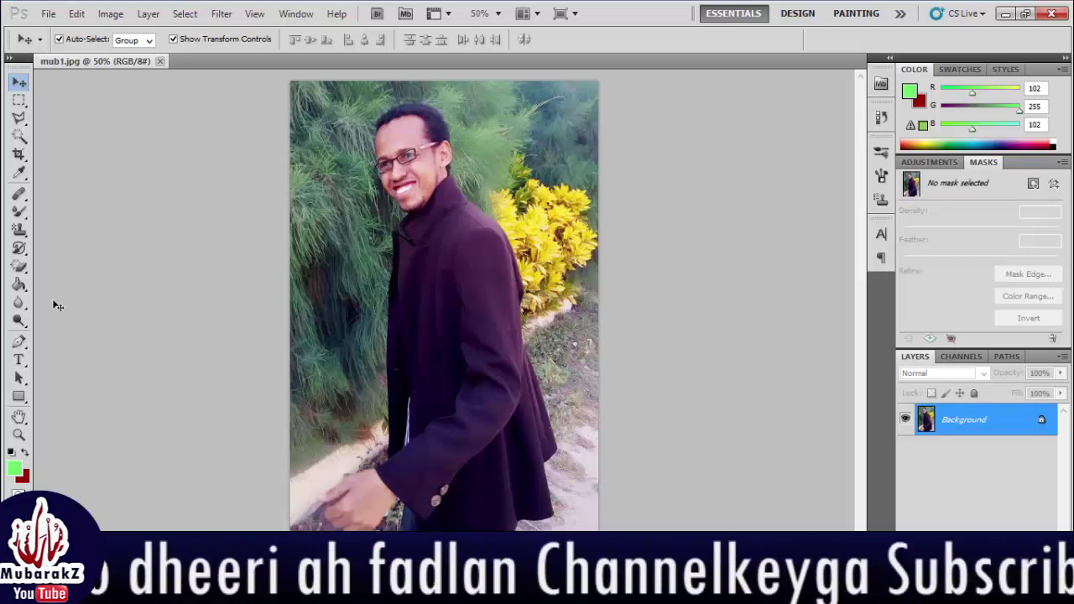
- Select the Blur tool and convert the locked Background into an editable Layer 0
click(19, 302)
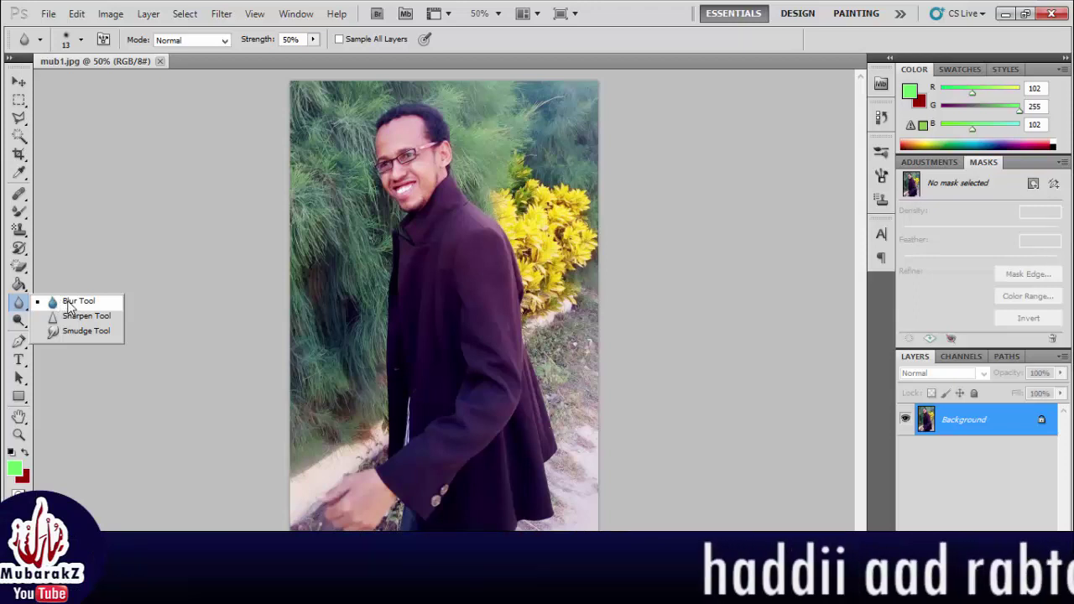
double_click(1041, 422)
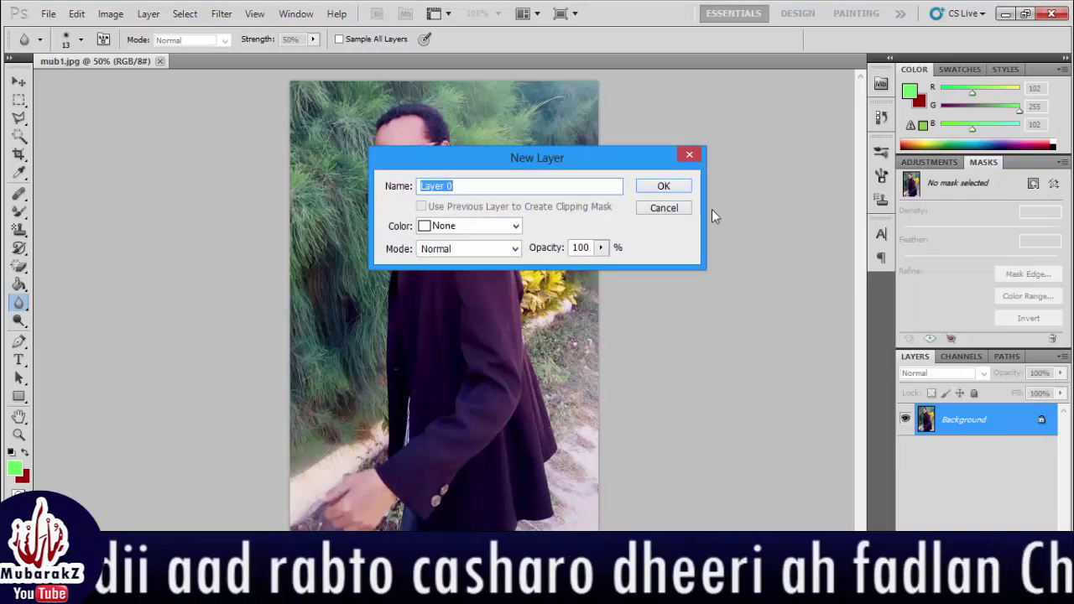
click(677, 186)
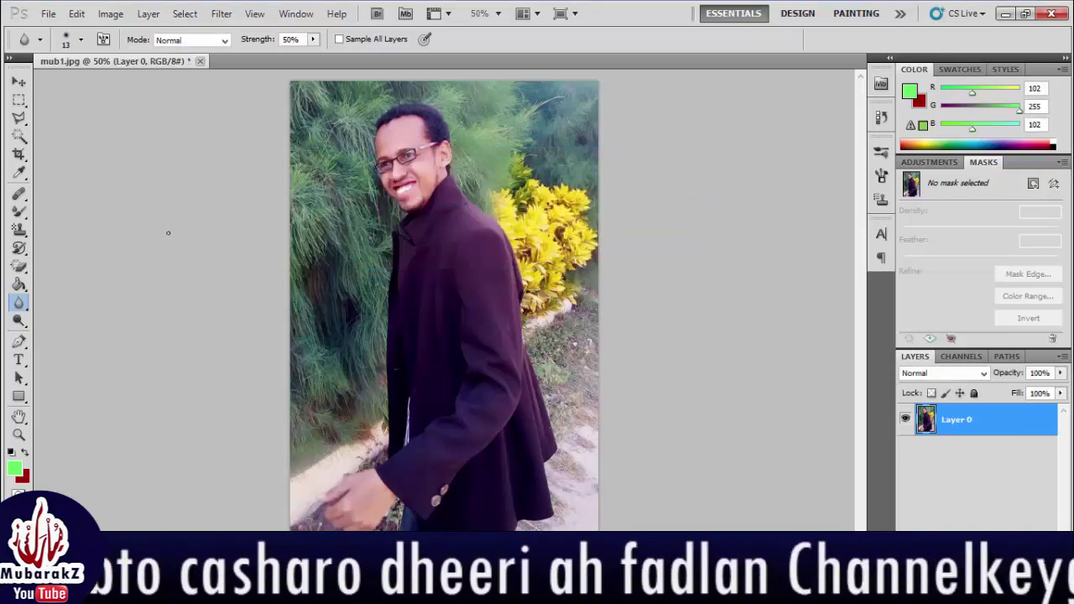
- Keep the Blur tool and enlarge its soft brush to 100 px with 0% hardness
click(20, 303)
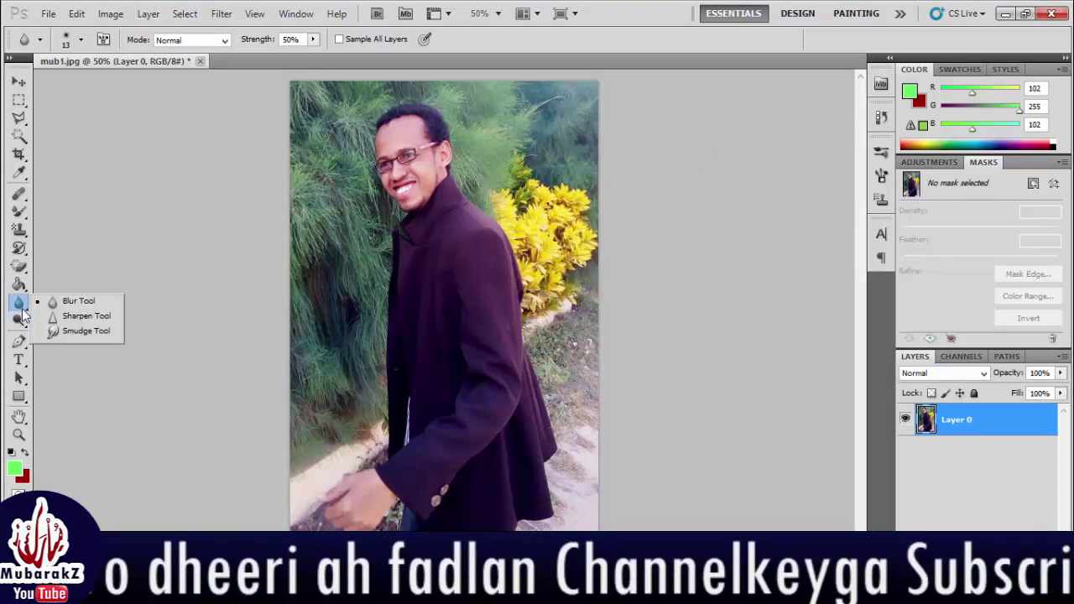
click(71, 303)
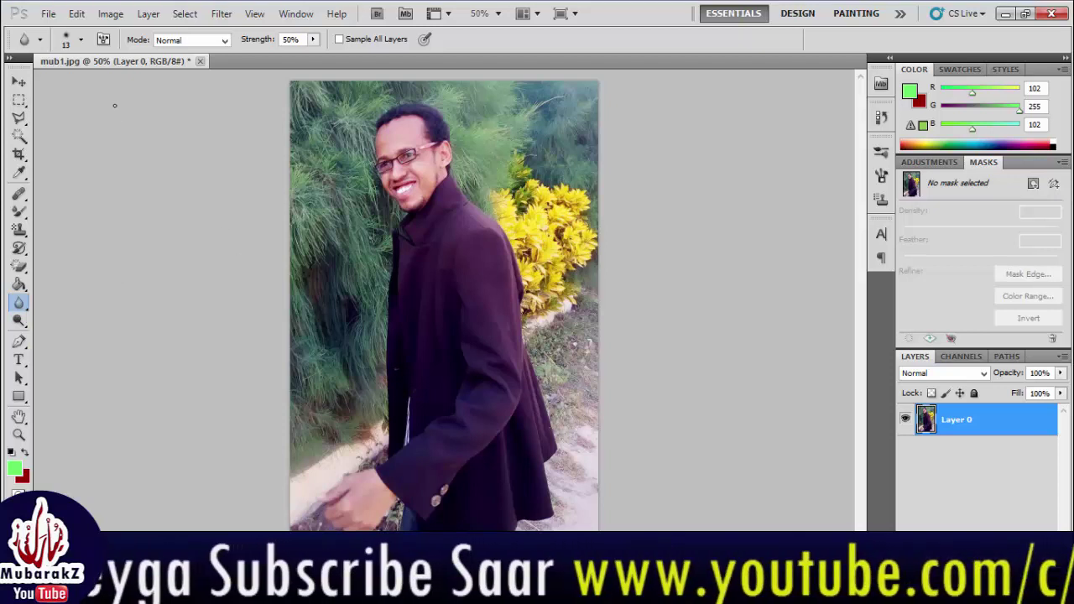
click(82, 41)
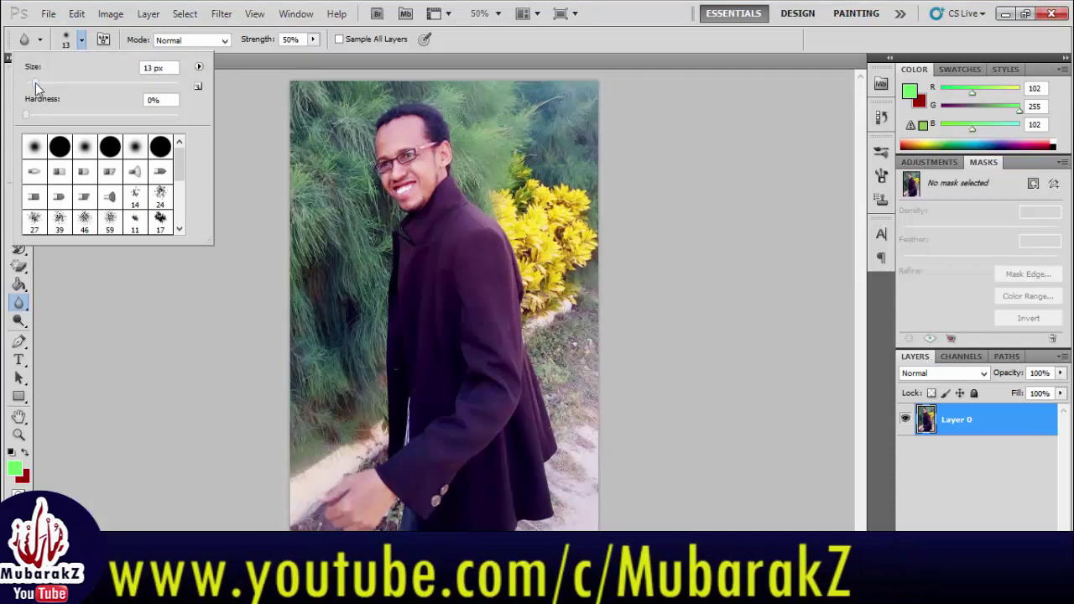
drag(35, 83, 83, 83)
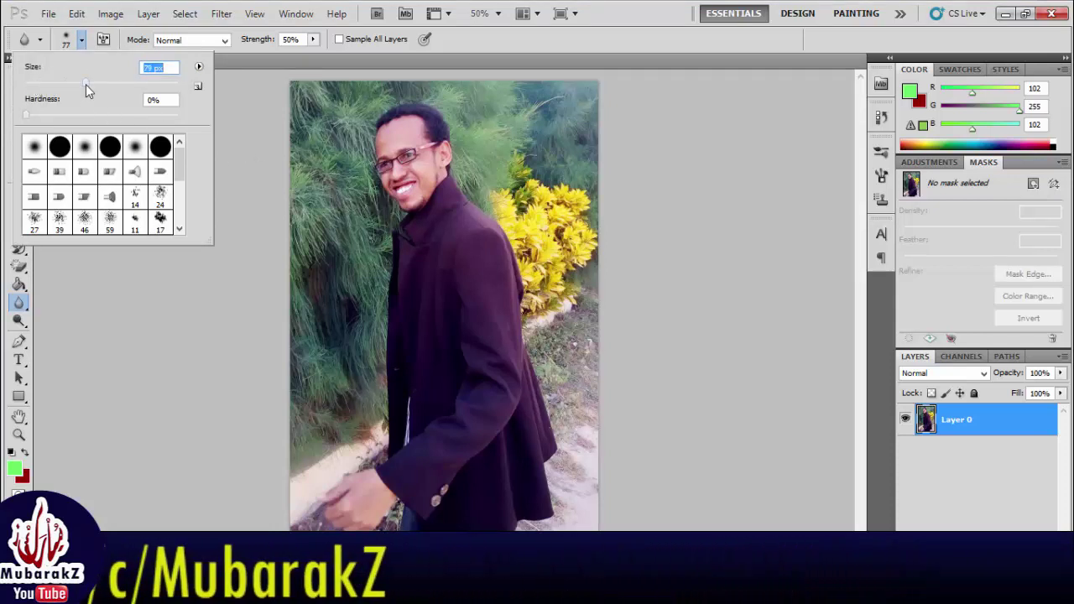
drag(86, 84, 100, 84)
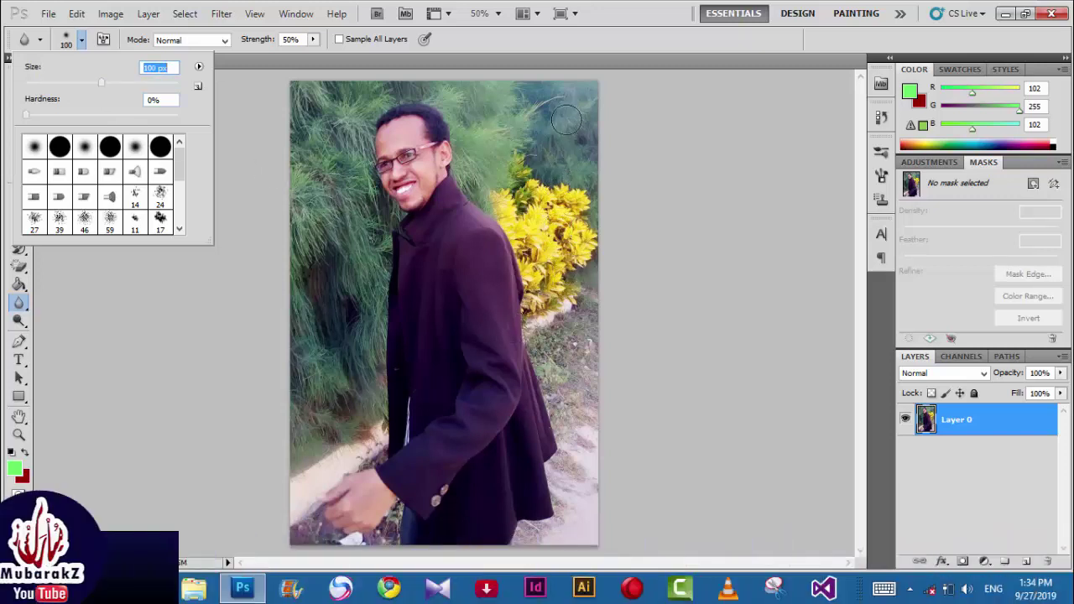
- Blur the upper-right grass, yellow leaves and background along the coat's right edge
key(Return)
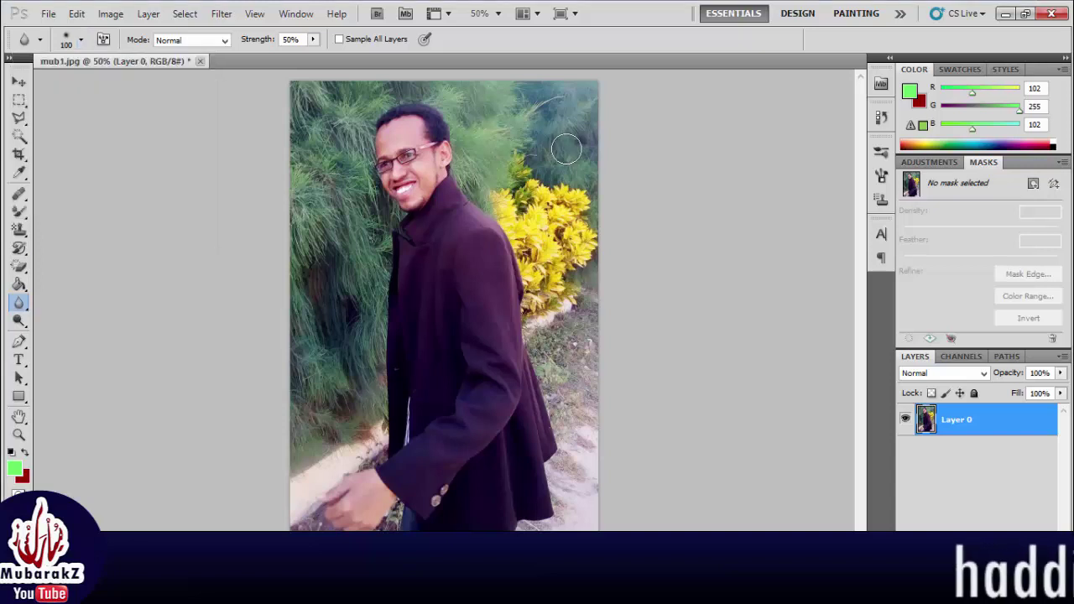
mouse_move(567, 146)
mouse_down()
mouse_move(494, 107)
mouse_move(562, 112)
mouse_up()
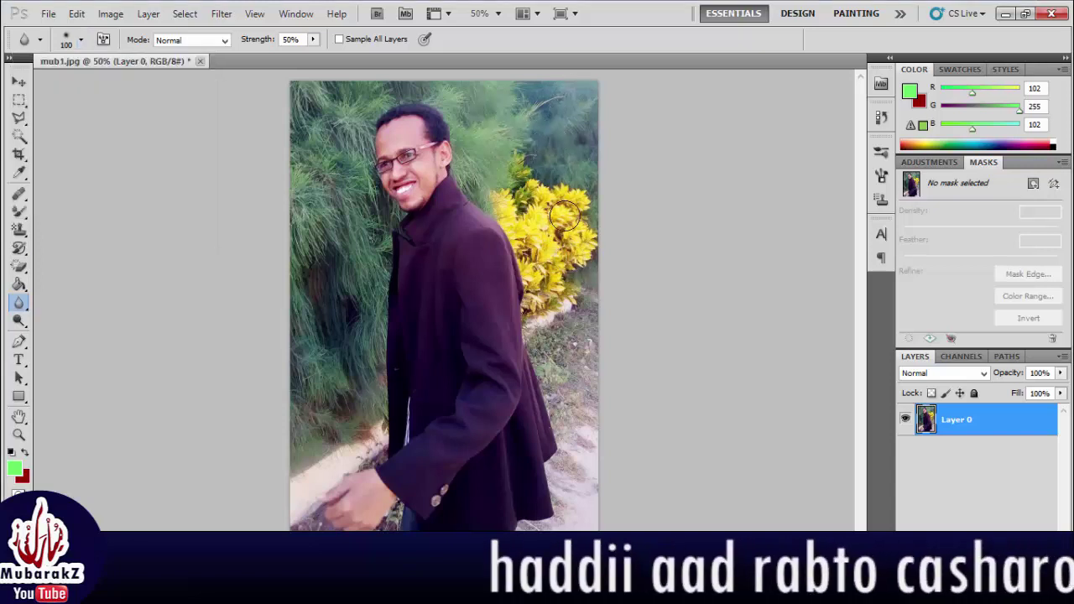
drag(565, 216, 572, 291)
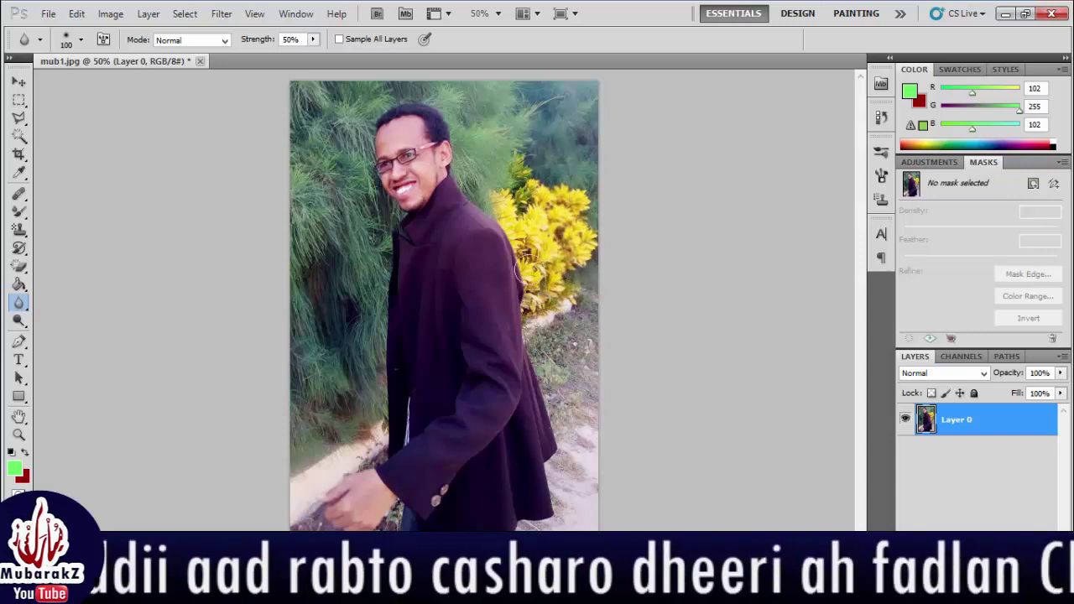
drag(520, 272, 533, 235)
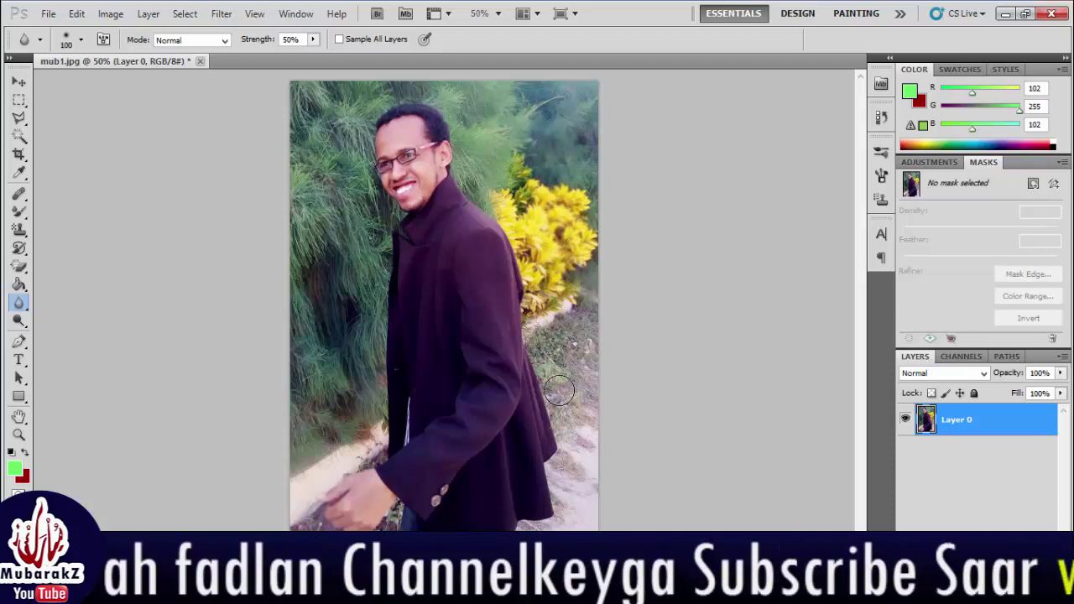
drag(560, 389, 578, 517)
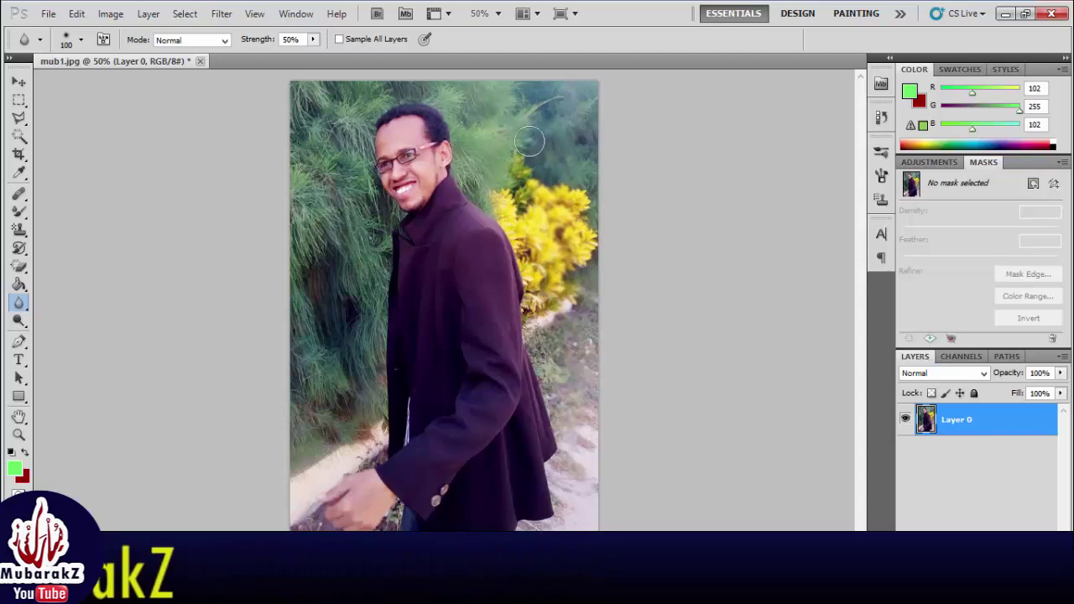
- Blur the foliage around the head, beside the face and at the lower left
drag(525, 139, 483, 157)
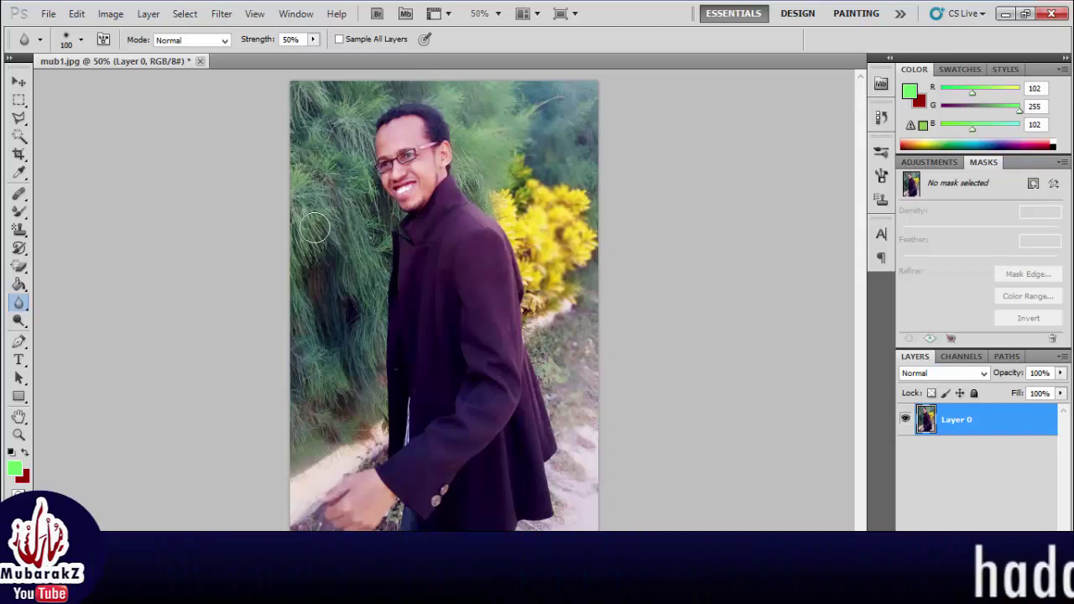
mouse_move(315, 324)
mouse_down()
mouse_move(325, 245)
mouse_move(315, 315)
mouse_move(310, 137)
mouse_up()
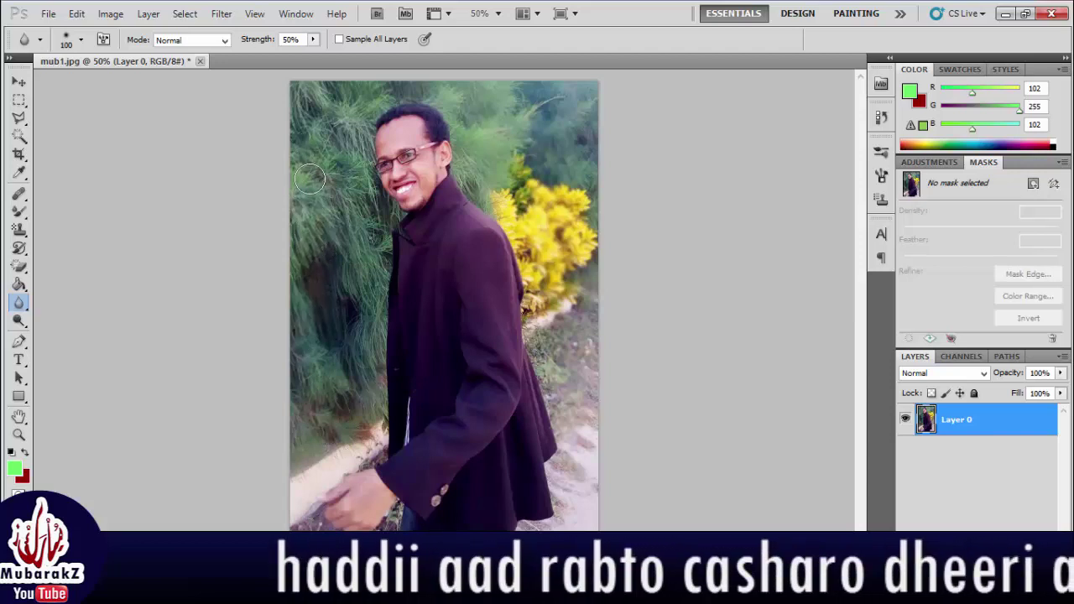
mouse_move(309, 179)
mouse_down()
mouse_move(320, 161)
mouse_move(382, 235)
mouse_move(372, 211)
mouse_move(346, 251)
mouse_move(326, 123)
mouse_move(350, 264)
mouse_move(310, 428)
mouse_move(310, 418)
mouse_up()
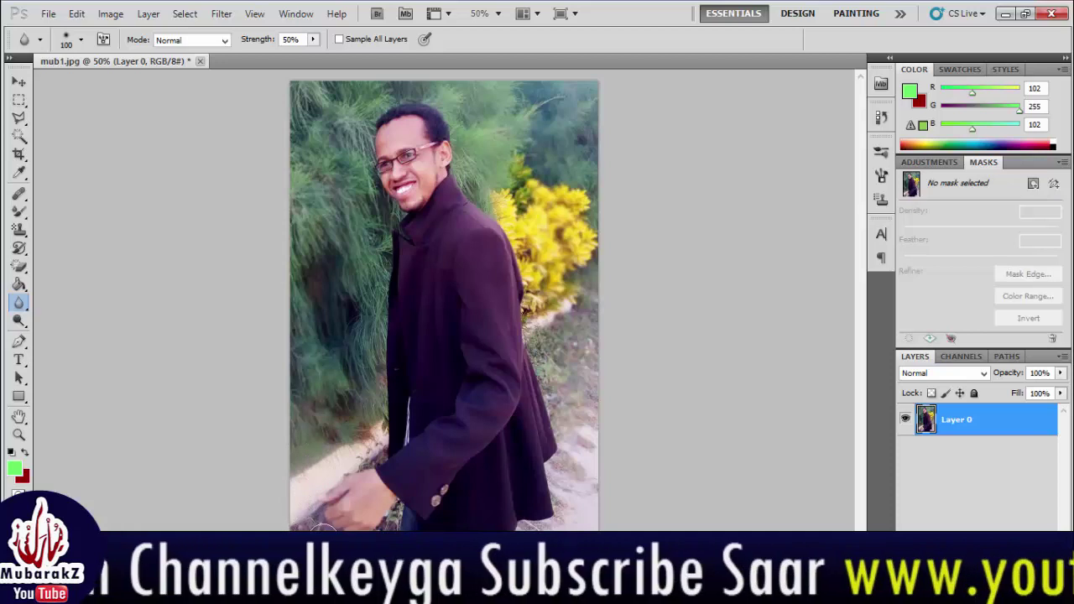
mouse_move(319, 526)
mouse_down()
mouse_move(312, 470)
mouse_move(368, 409)
mouse_move(362, 347)
mouse_move(353, 350)
mouse_move(369, 355)
mouse_move(358, 231)
mouse_move(306, 235)
mouse_move(354, 371)
mouse_move(350, 306)
mouse_up()
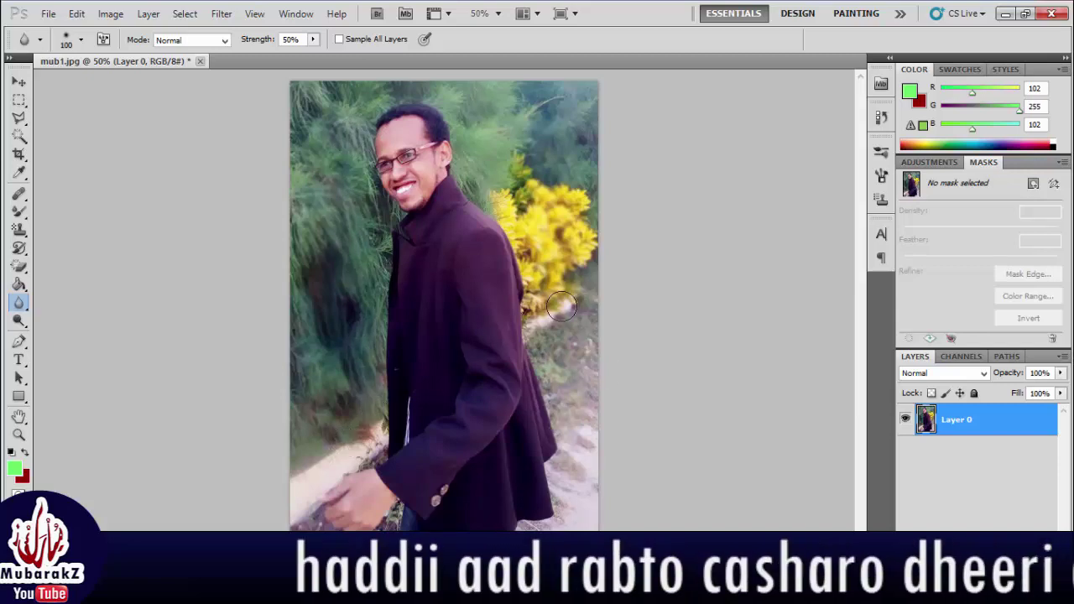
- Zoom in and blur the grass beside the coat and the yellow flowers by the shoulder
key(ctrl+plus)
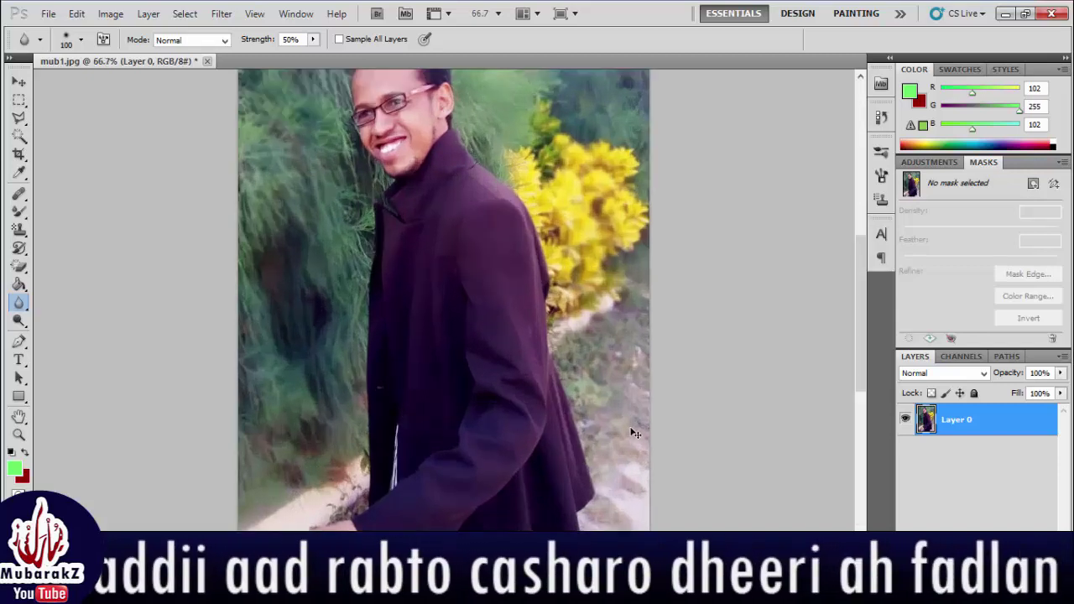
key(ctrl+plus)
key(ctrl+plus)
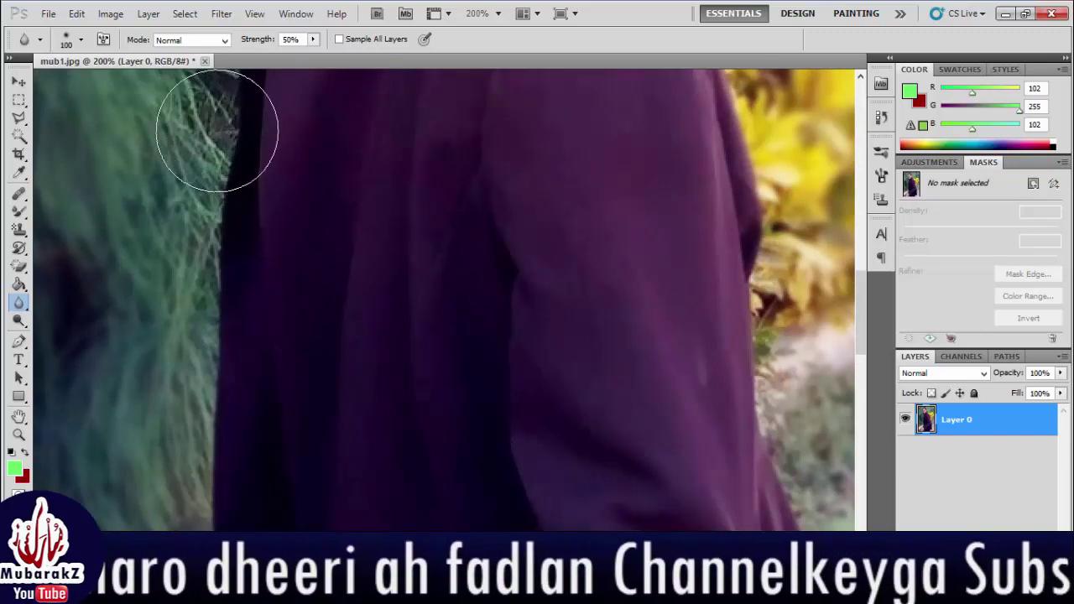
drag(216, 130, 191, 117)
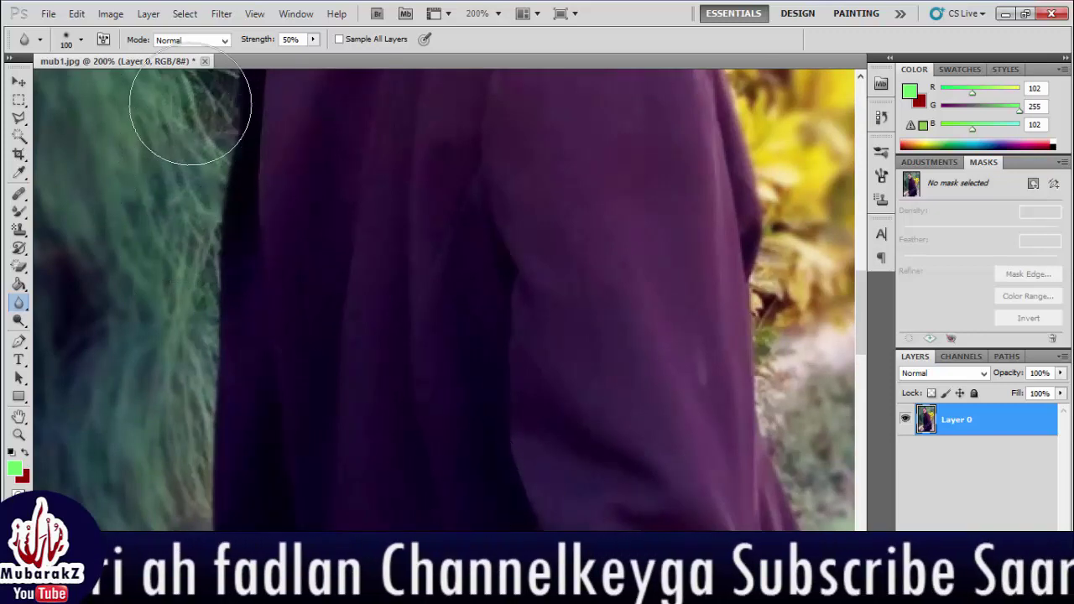
drag(860, 334, 858, 214)
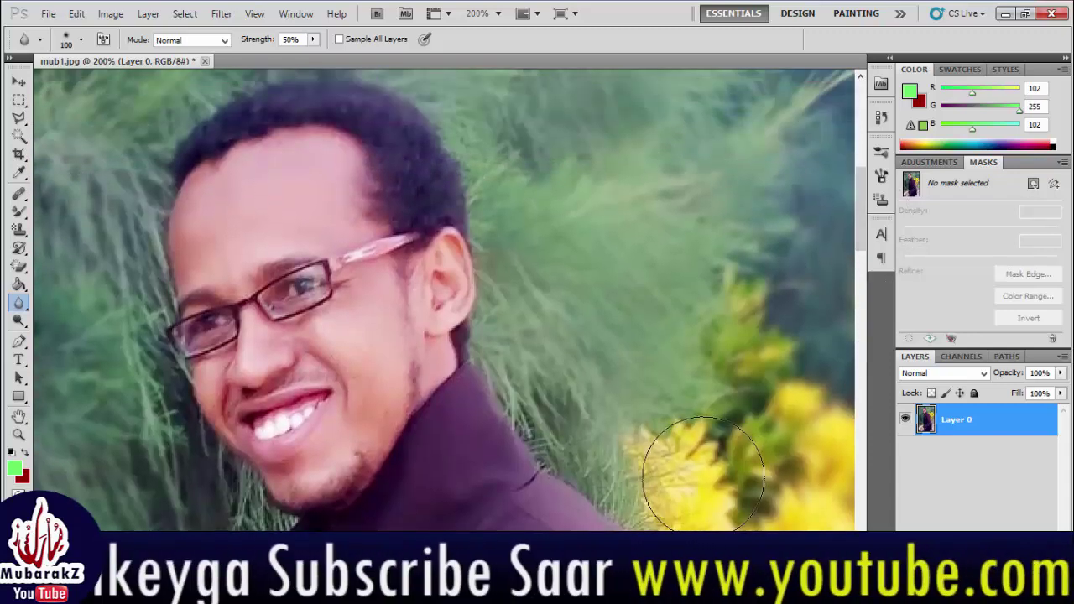
mouse_move(703, 474)
mouse_down()
mouse_move(543, 415)
mouse_move(205, 502)
mouse_move(216, 475)
mouse_up()
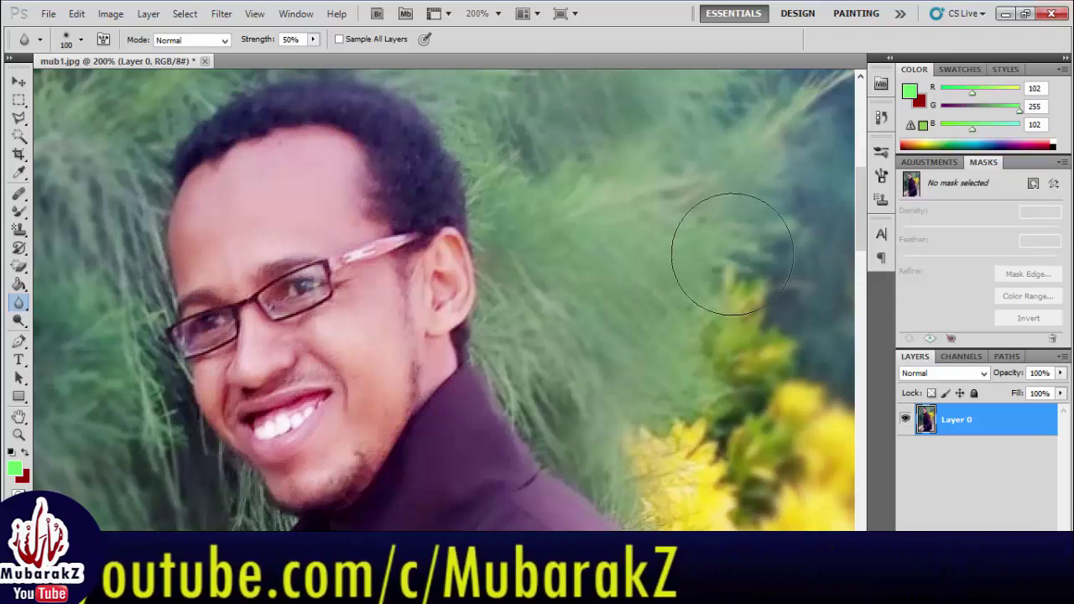
drag(732, 253, 837, 220)
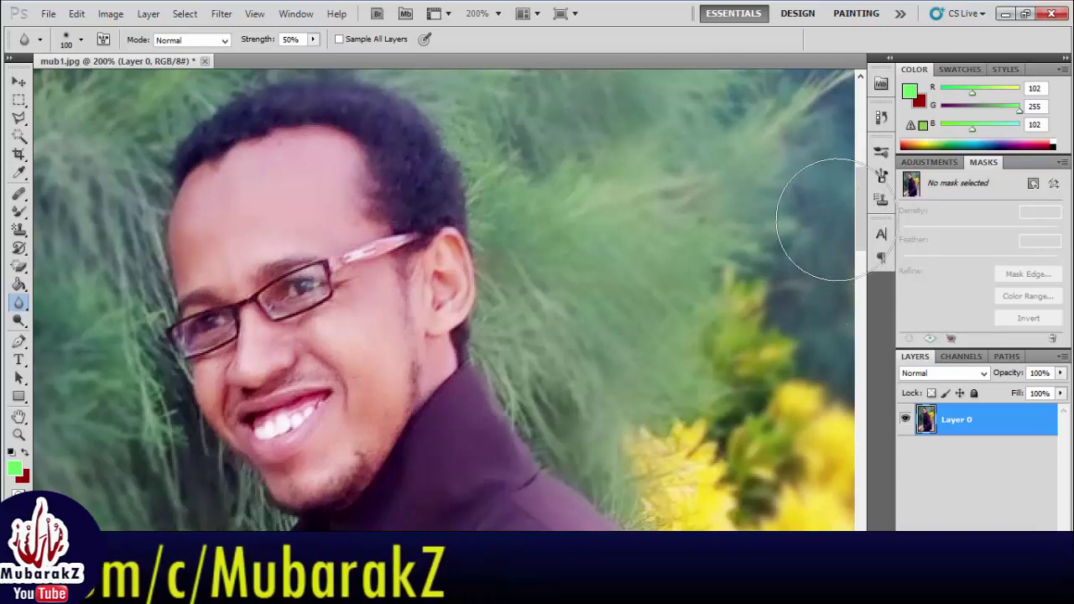
- Soften the background below the yellow flowers, then zoom out to 50%
drag(860, 192, 862, 269)
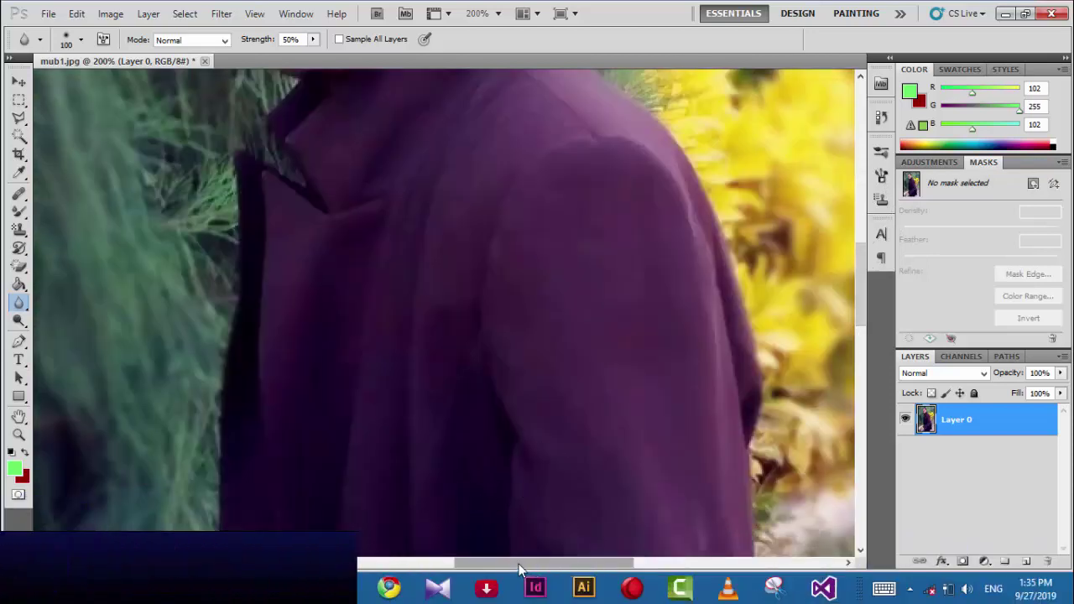
drag(470, 563, 605, 562)
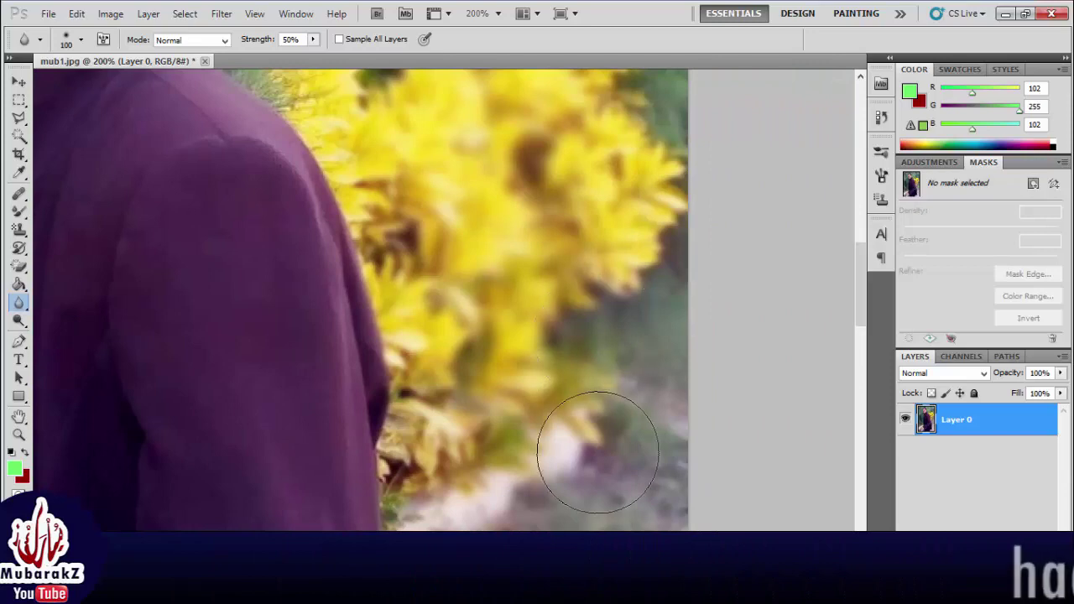
mouse_move(624, 309)
mouse_down()
mouse_move(576, 456)
mouse_move(576, 396)
mouse_move(549, 491)
mouse_move(515, 383)
mouse_move(532, 259)
mouse_move(541, 374)
mouse_up()
key(ctrl+minus)
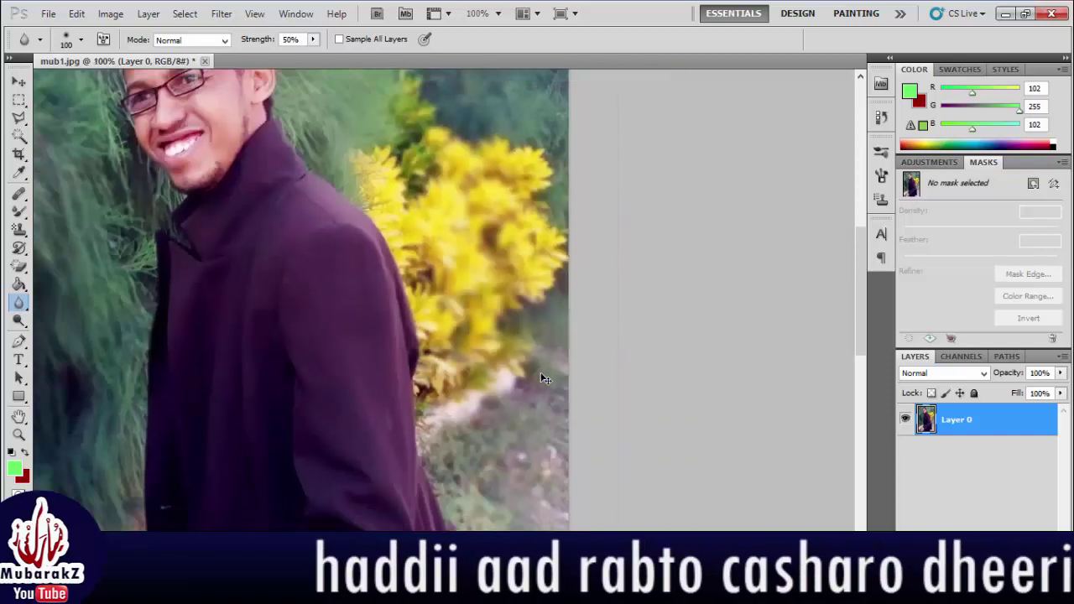
key(ctrl+minus)
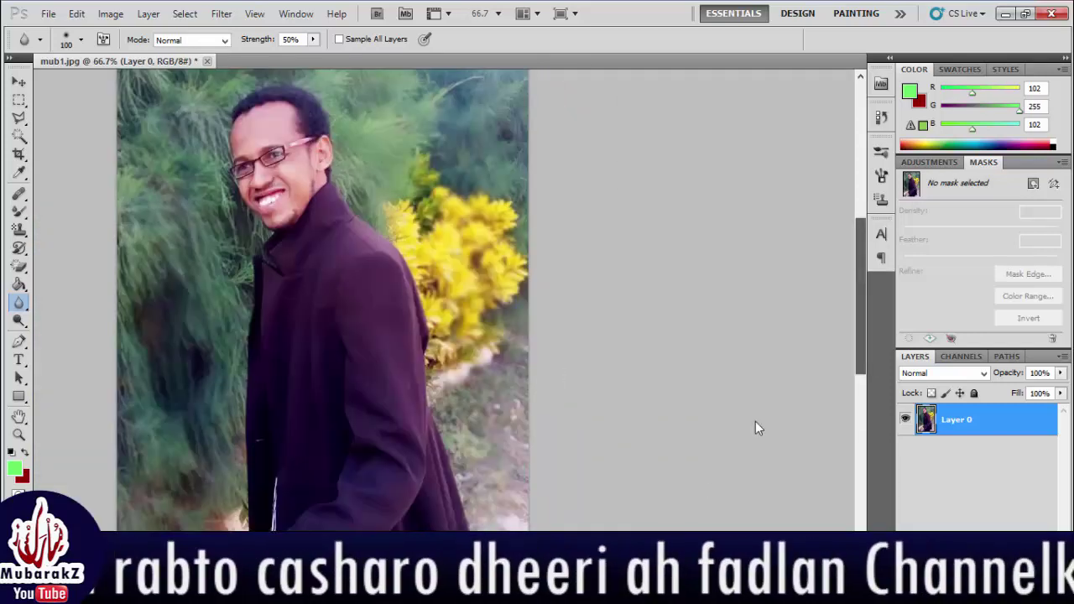
scroll(684, 509, left, 5)
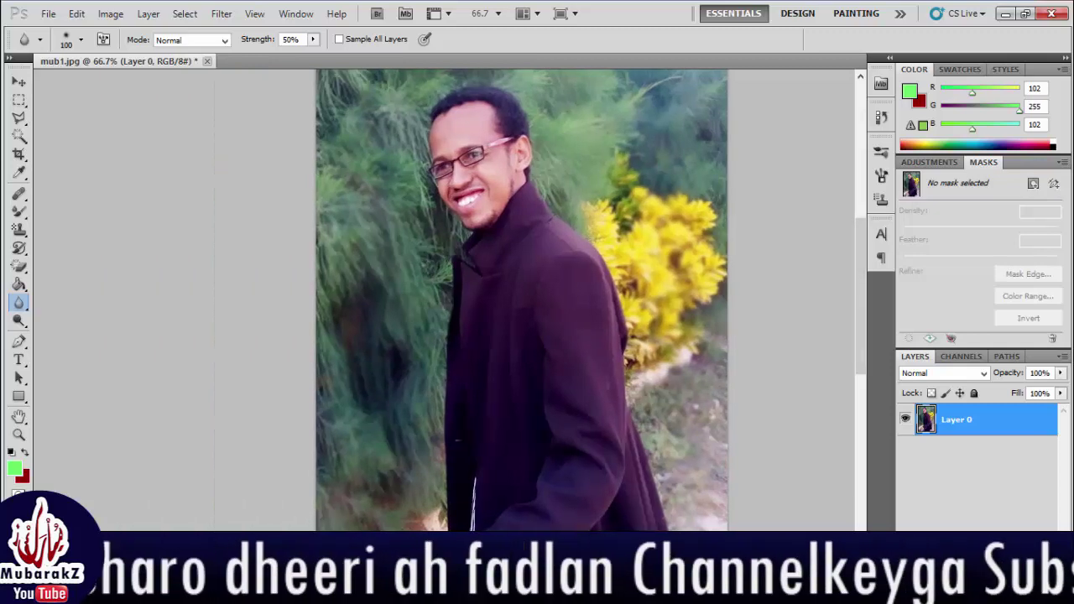
key(ctrl+minus)
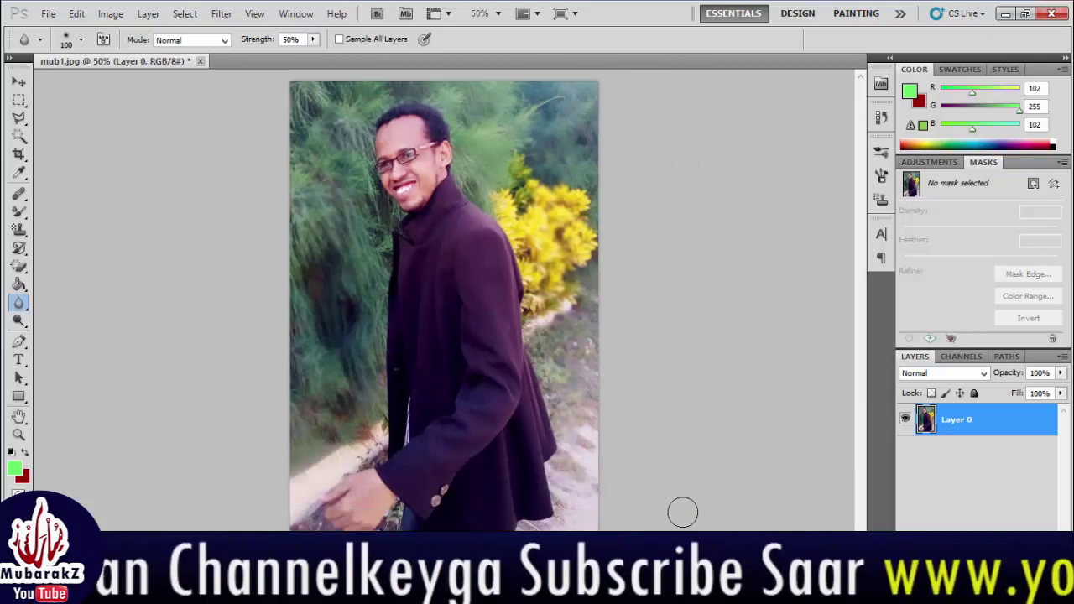
- Switch to the Sharpen tool and set its soft brush to 14 px
right_click(21, 304)
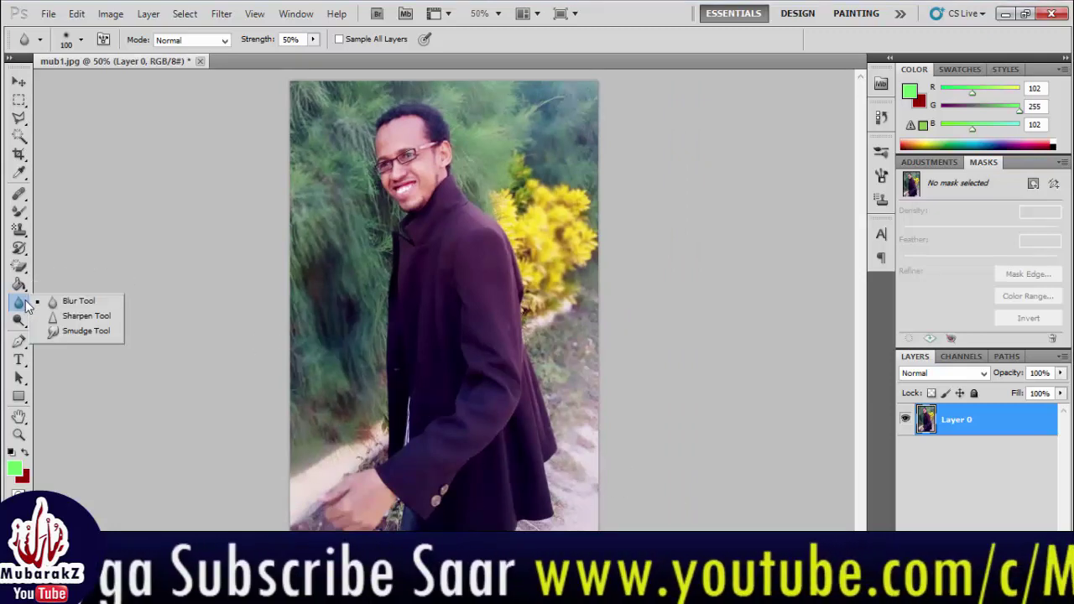
click(84, 316)
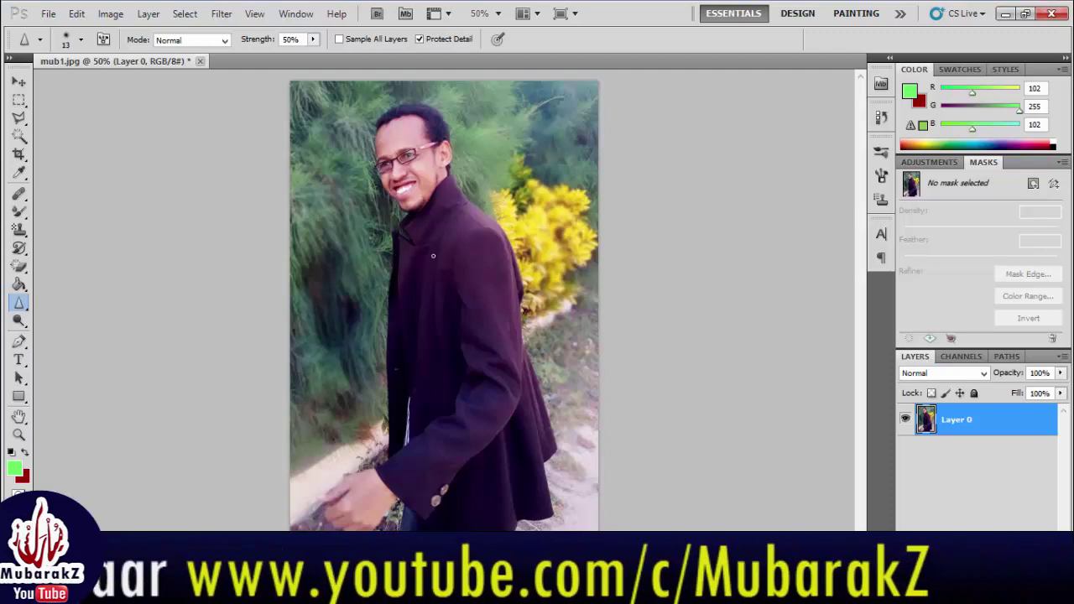
click(82, 40)
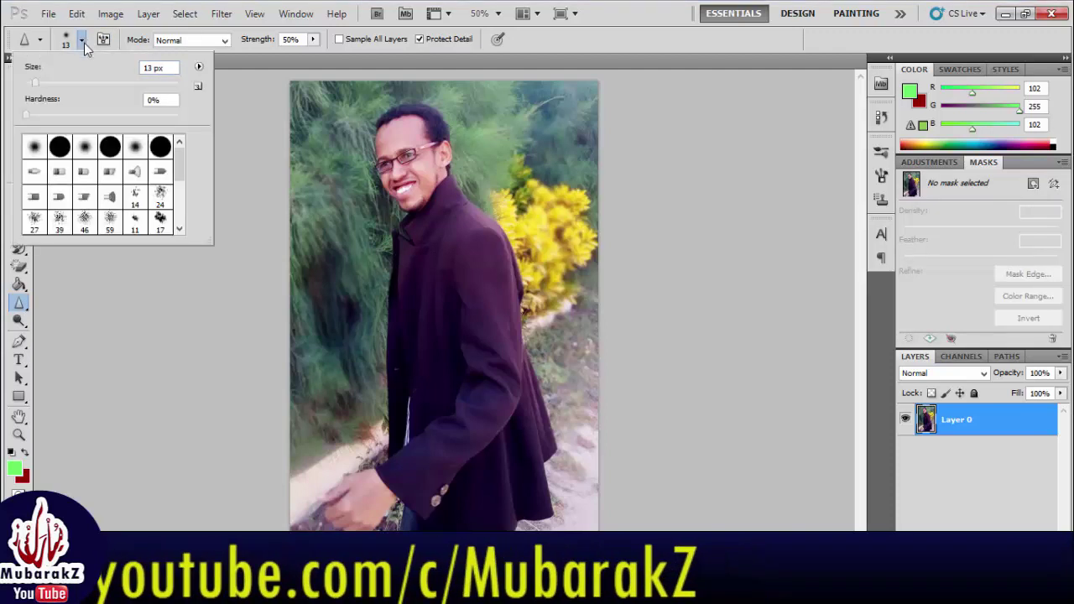
drag(35, 80, 98, 81)
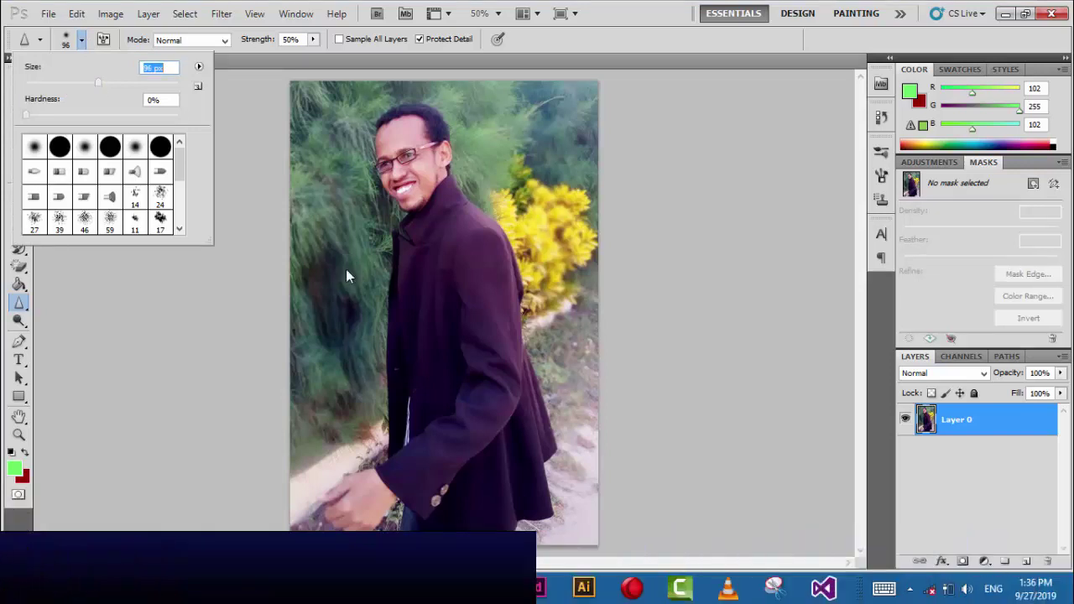
key(ctrl+plus)
key(ctrl+plus)
key(ctrl+plus)
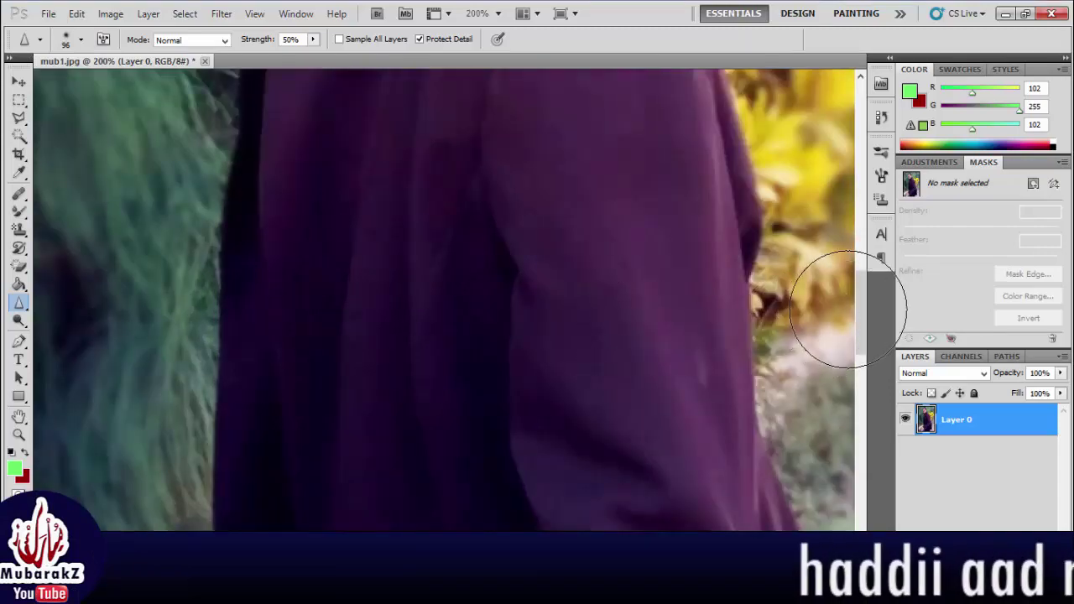
drag(860, 311, 859, 219)
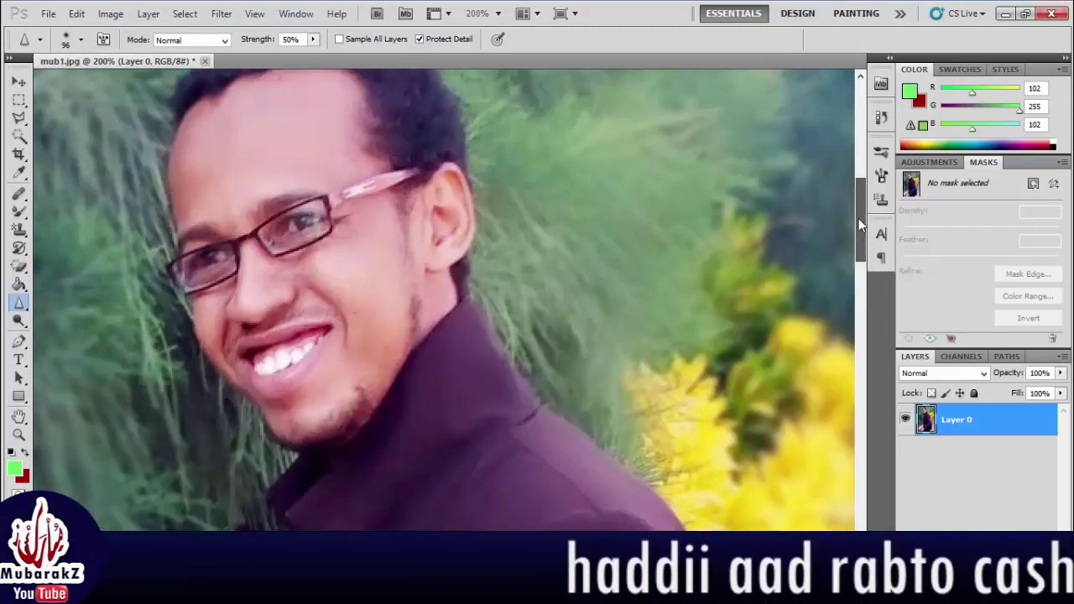
click(81, 40)
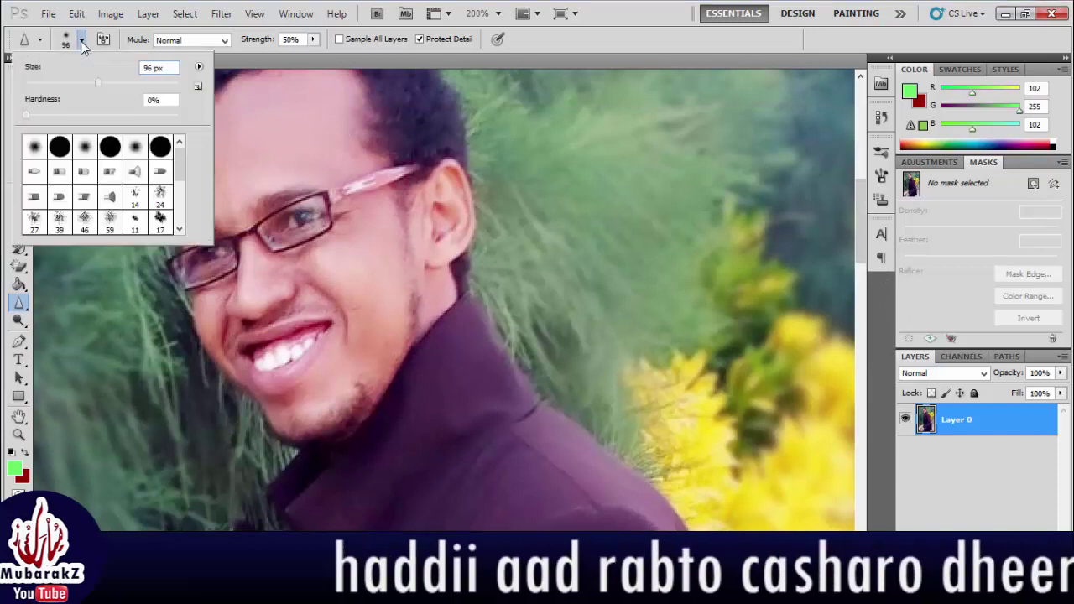
drag(94, 84, 47, 83)
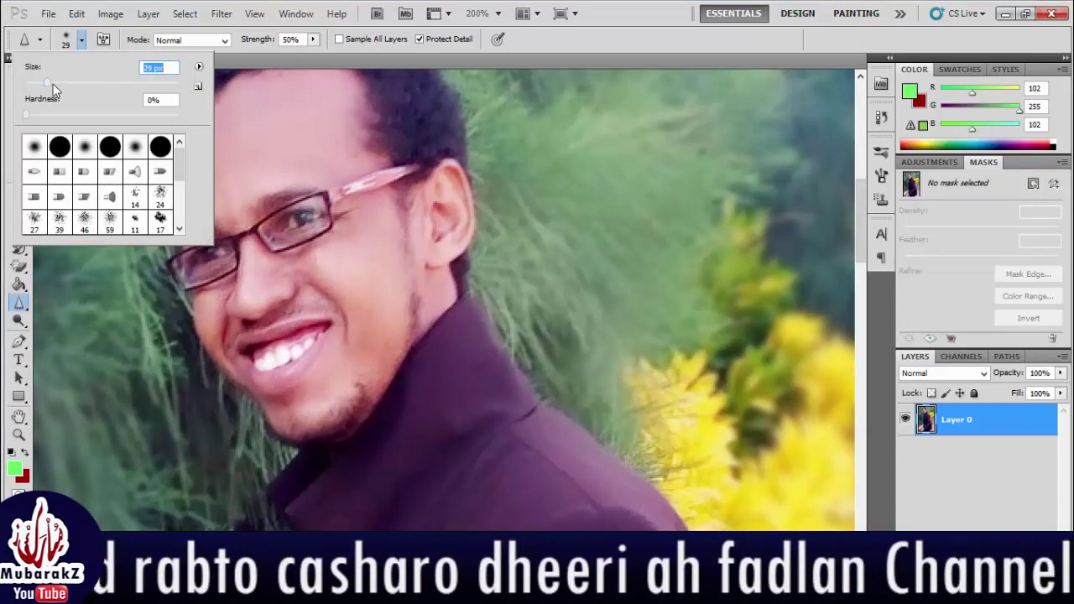
drag(48, 81, 35, 82)
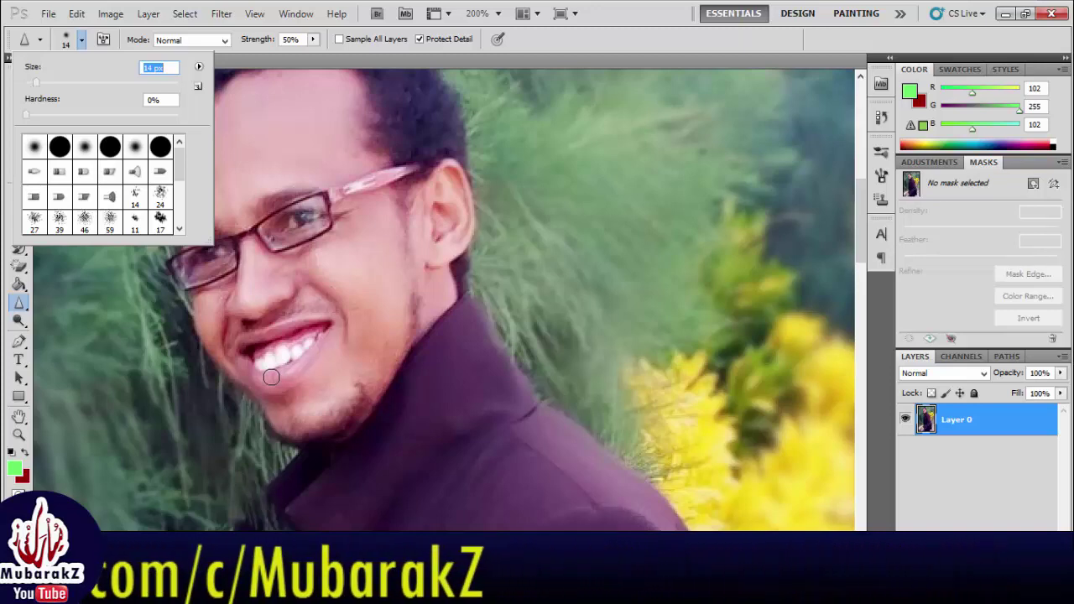
- Sharpen the teeth, upper lip and lip corner up close, then return to 100% zoom
key(Return)
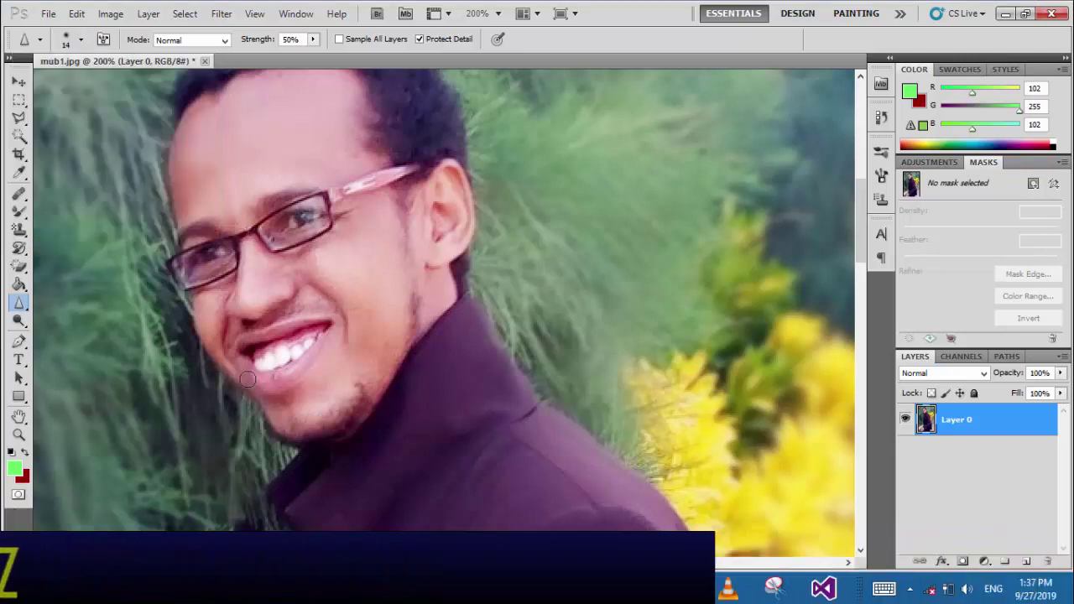
mouse_move(277, 379)
mouse_down()
mouse_move(305, 360)
mouse_move(293, 376)
mouse_move(249, 373)
mouse_move(290, 321)
mouse_move(287, 331)
mouse_up()
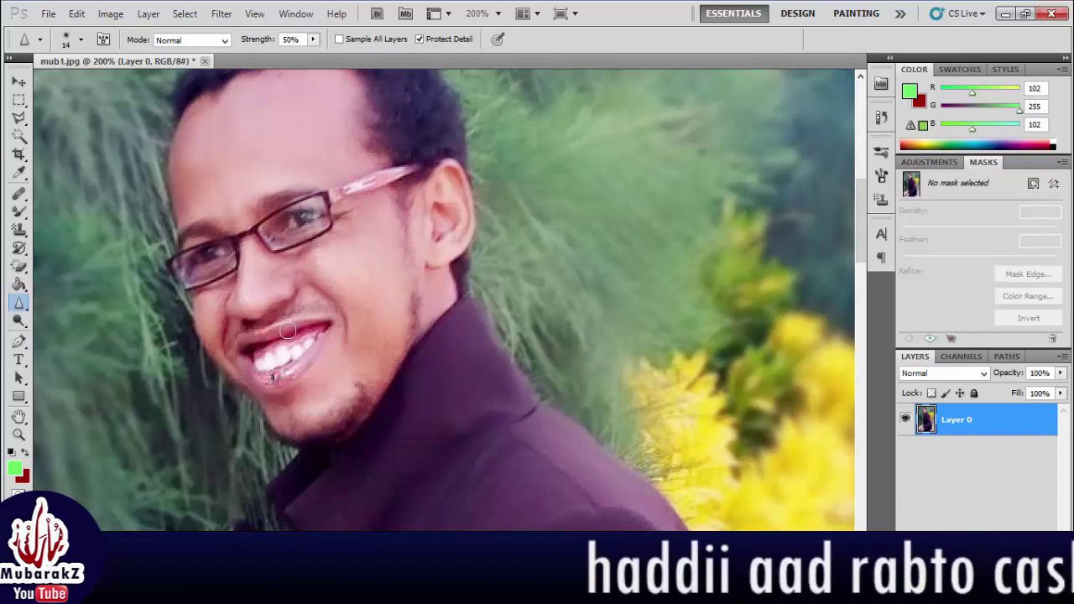
key(ctrl+plus)
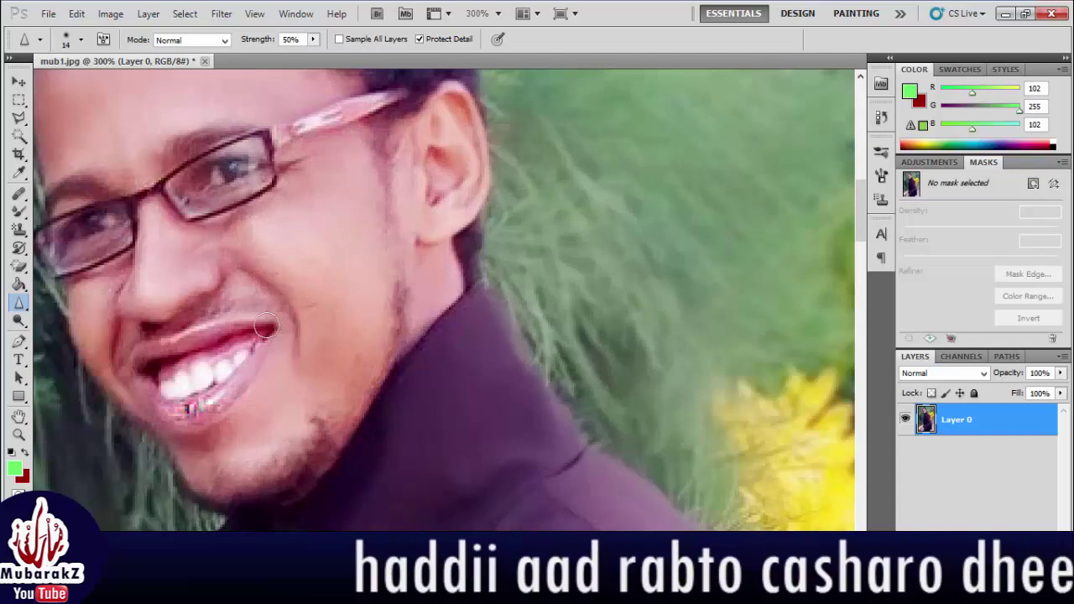
mouse_move(247, 323)
mouse_down()
mouse_move(193, 327)
mouse_move(121, 360)
mouse_move(141, 348)
mouse_move(103, 351)
mouse_move(264, 322)
mouse_move(120, 347)
mouse_move(174, 417)
mouse_move(141, 396)
mouse_move(172, 417)
mouse_up()
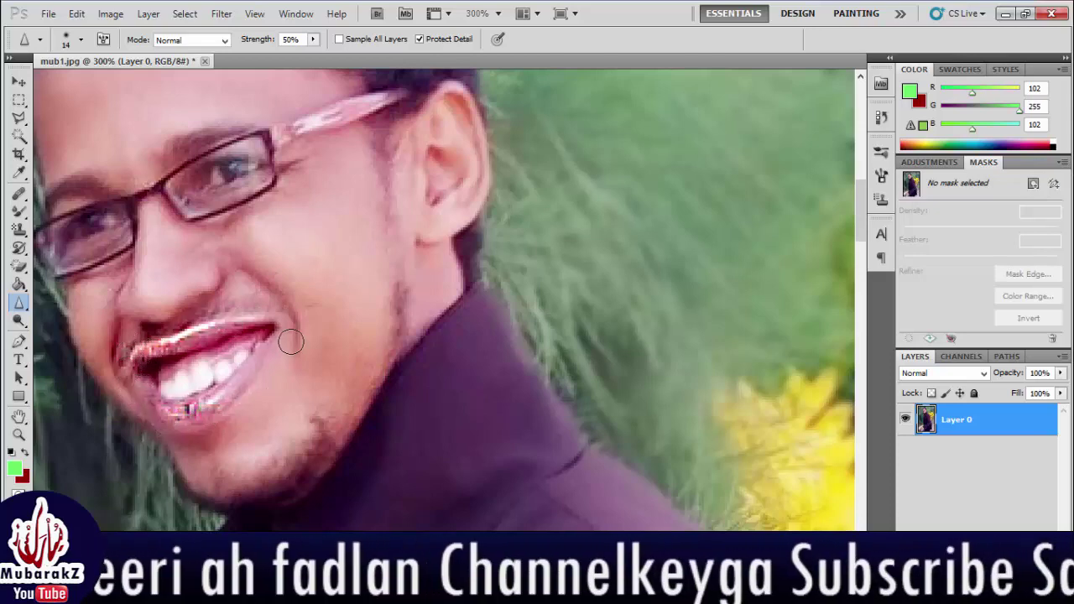
mouse_move(291, 342)
mouse_down()
mouse_move(270, 342)
mouse_move(225, 394)
mouse_move(155, 414)
mouse_move(167, 405)
mouse_move(149, 395)
mouse_move(190, 418)
mouse_move(270, 337)
mouse_move(134, 347)
mouse_move(210, 332)
mouse_up()
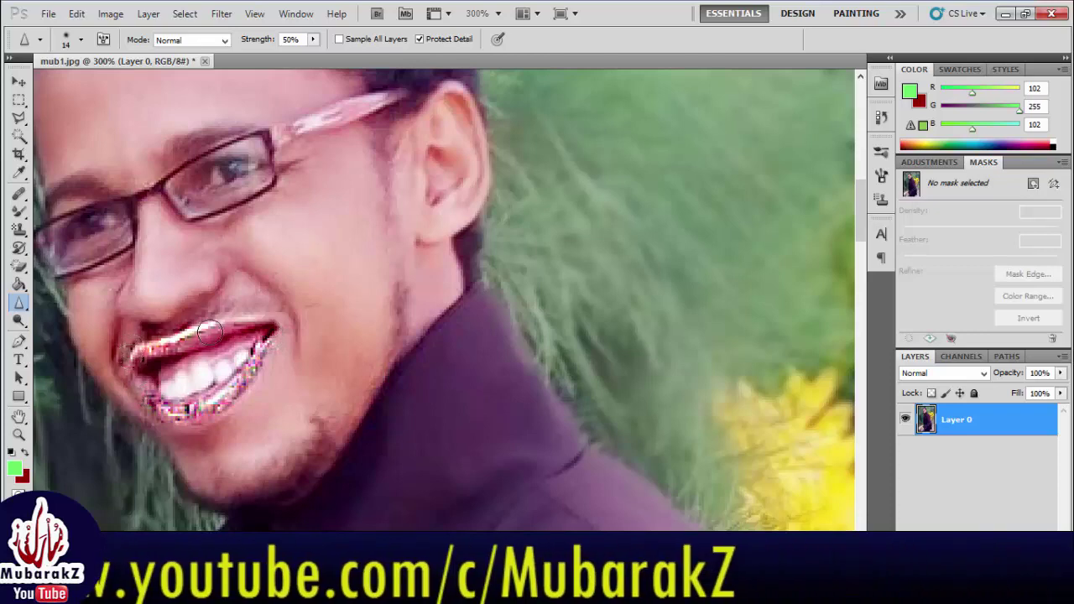
key(ctrl+1)
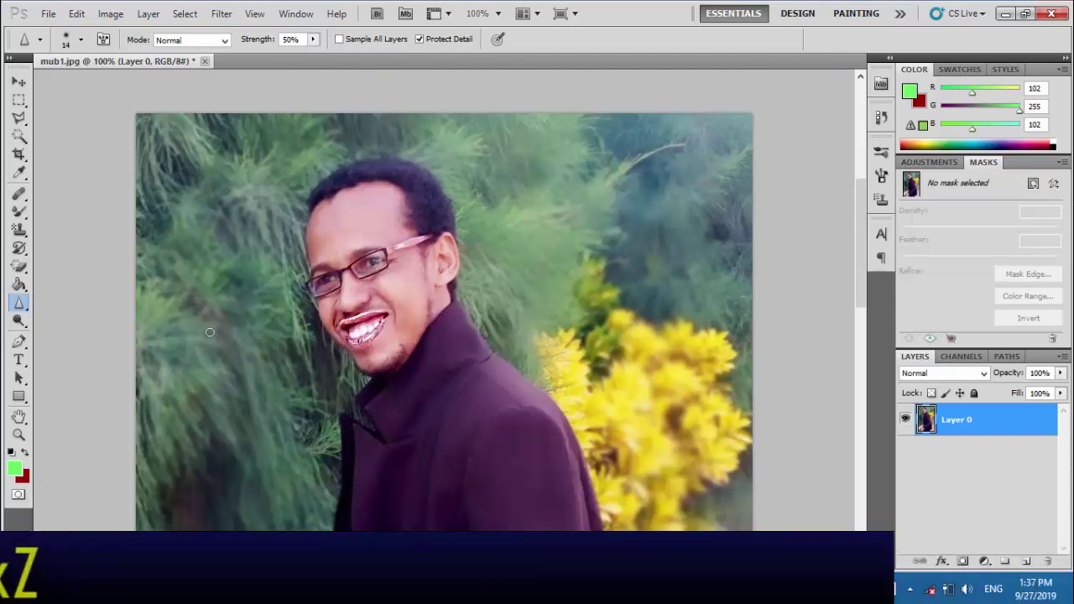
- Undo the last Sharpen stroke to remove the harsh look on the mouth and teeth
right_click(25, 310)
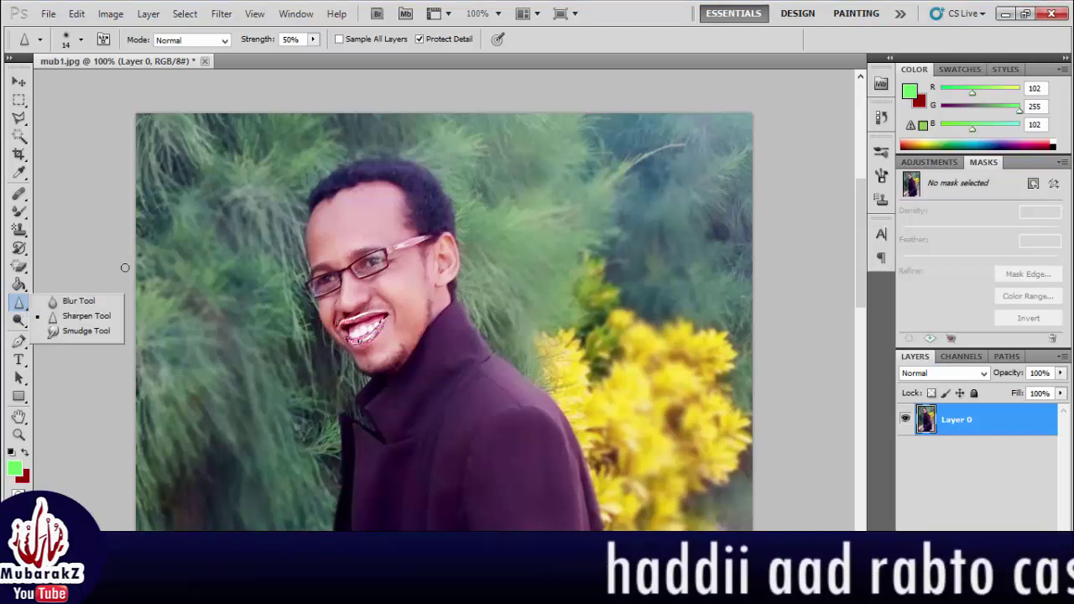
click(157, 279)
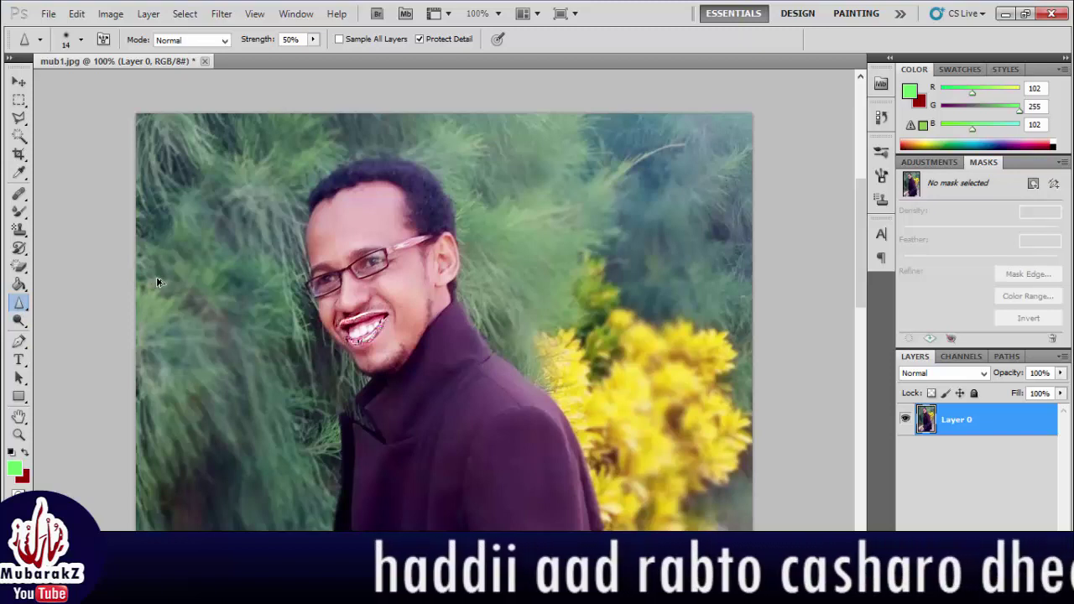
key(ctrl+z)
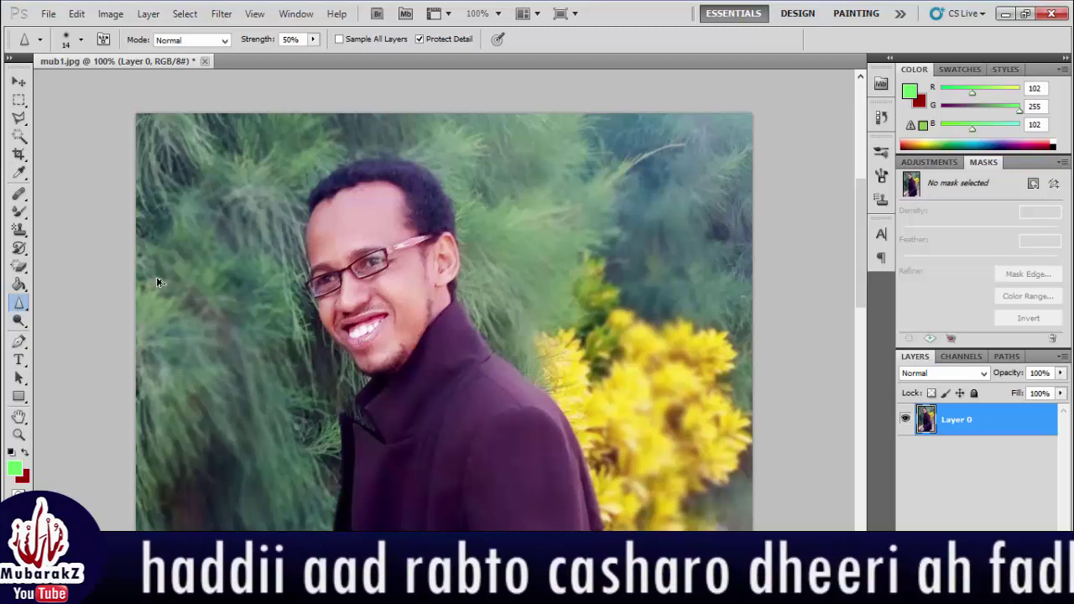
click(25, 307)
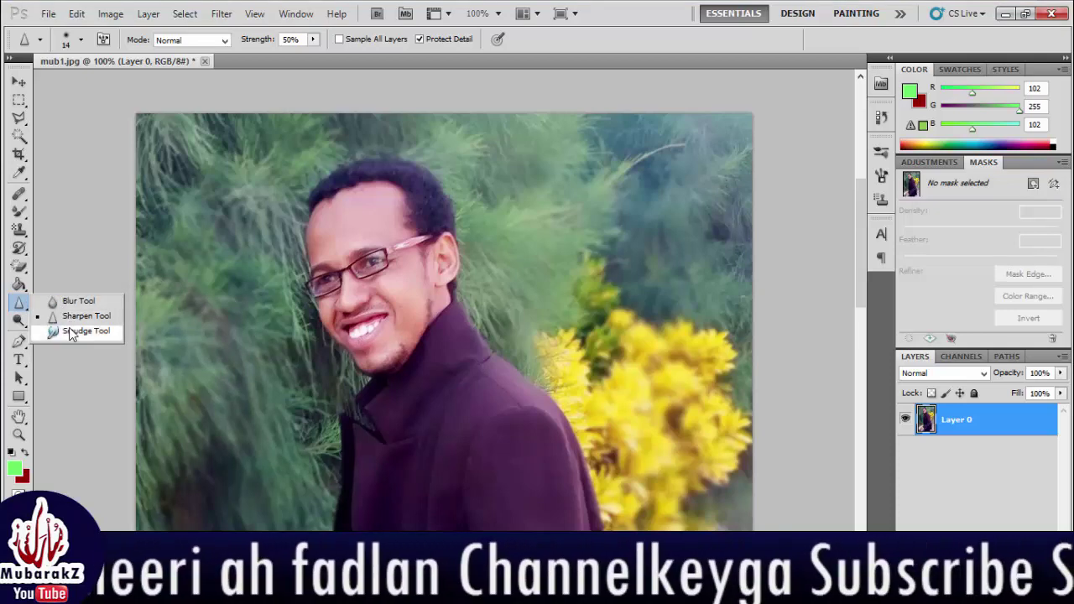
- Switch to the Smudge tool with a soft 78 px brush
click(70, 335)
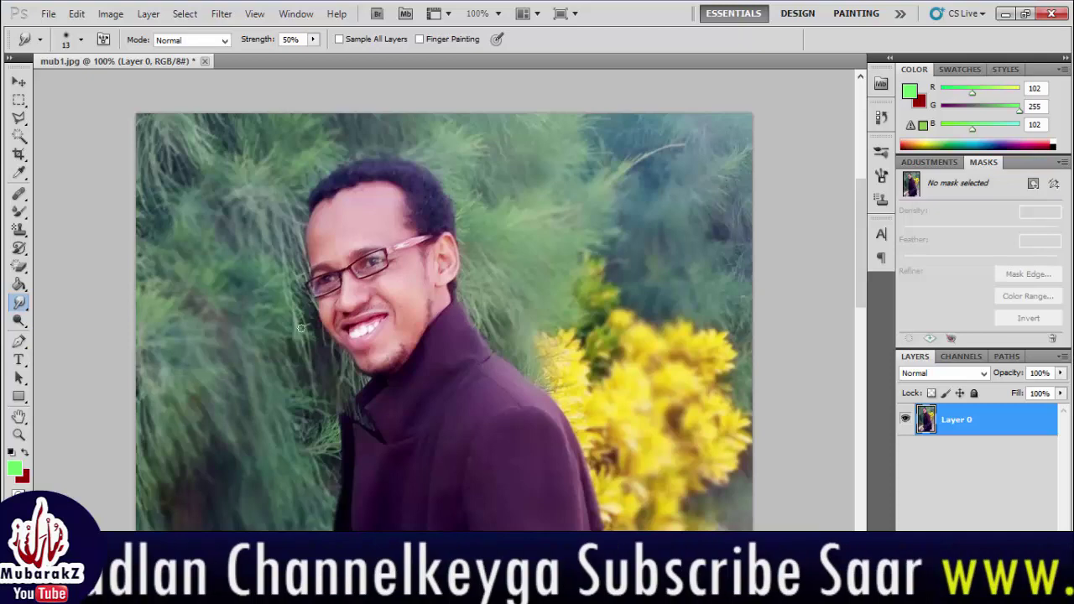
click(80, 39)
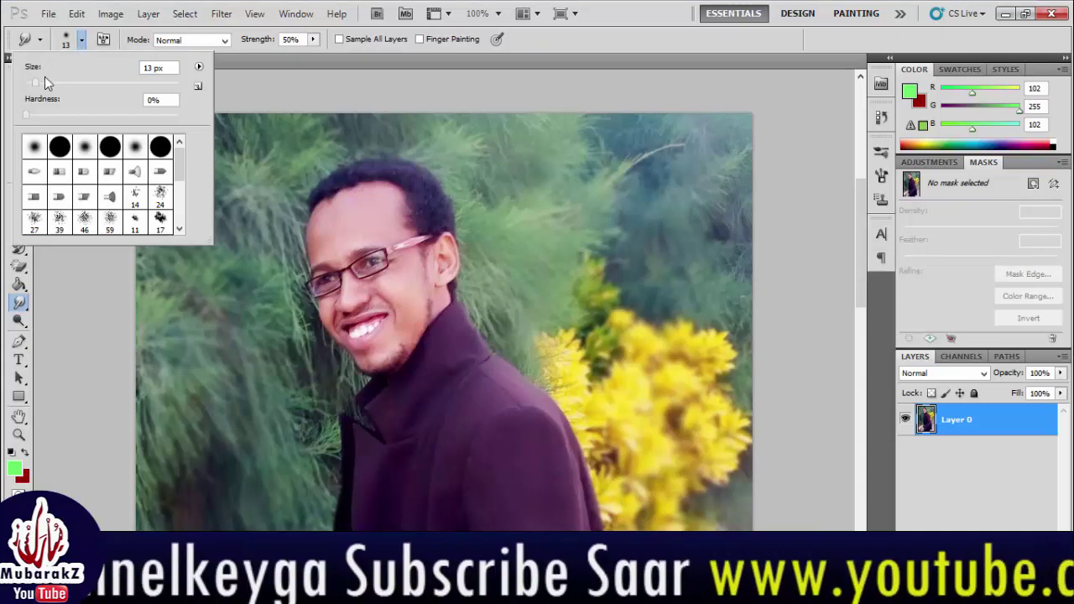
drag(36, 79, 63, 80)
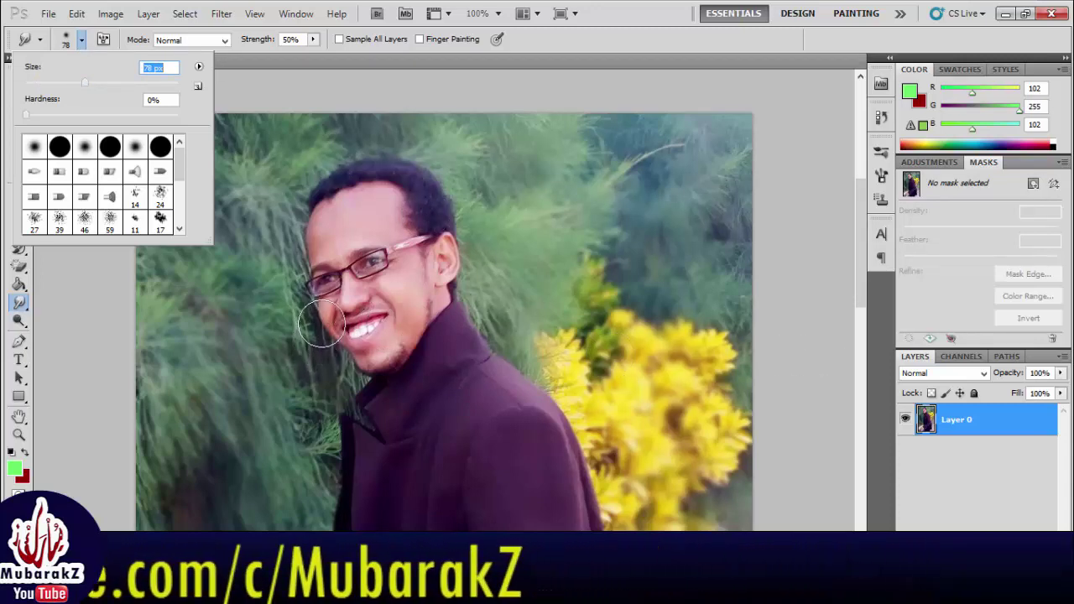
click(318, 325)
- Smear the cheek, forehead, face edge and coat shoulders outward into the background
mouse_move(318, 325)
mouse_down()
mouse_move(283, 343)
mouse_move(356, 365)
mouse_move(324, 388)
mouse_up()
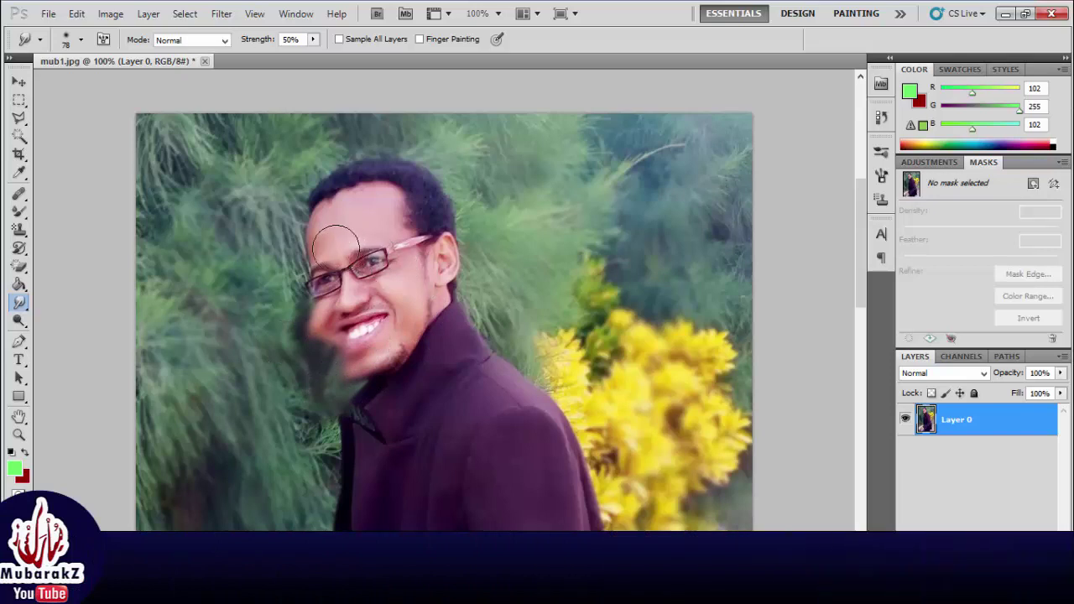
mouse_move(325, 242)
mouse_down()
mouse_move(302, 214)
mouse_move(289, 217)
mouse_move(307, 190)
mouse_move(290, 161)
mouse_move(336, 178)
mouse_move(353, 166)
mouse_move(351, 151)
mouse_move(398, 182)
mouse_move(425, 152)
mouse_move(427, 210)
mouse_move(462, 202)
mouse_move(432, 252)
mouse_move(458, 277)
mouse_move(449, 311)
mouse_move(556, 343)
mouse_up()
drag(496, 372, 611, 415)
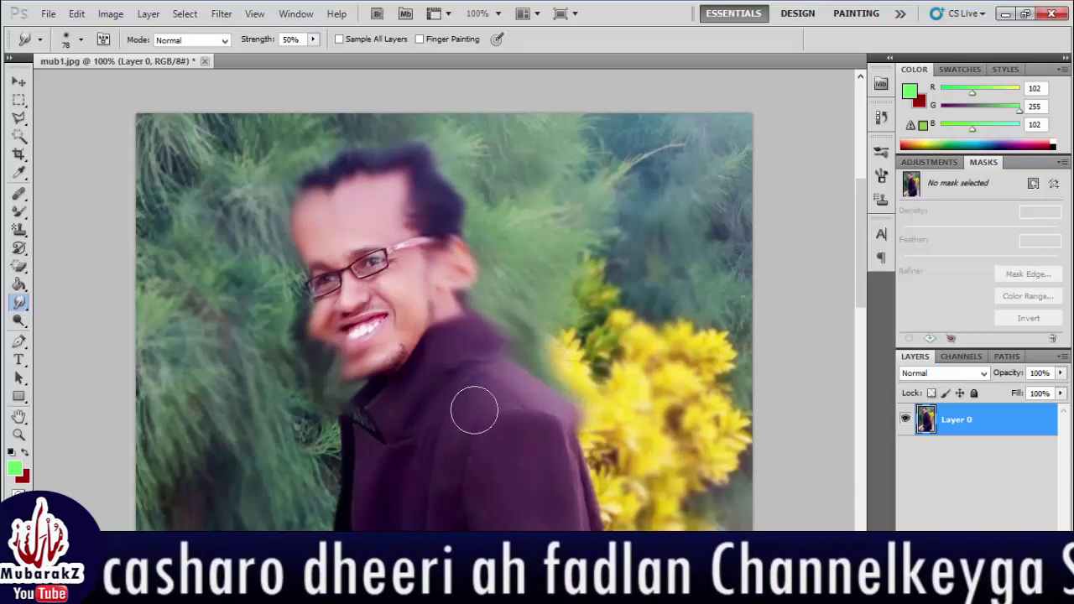
mouse_move(372, 415)
mouse_down()
mouse_move(299, 444)
mouse_move(272, 493)
mouse_move(344, 480)
mouse_move(268, 508)
mouse_up()
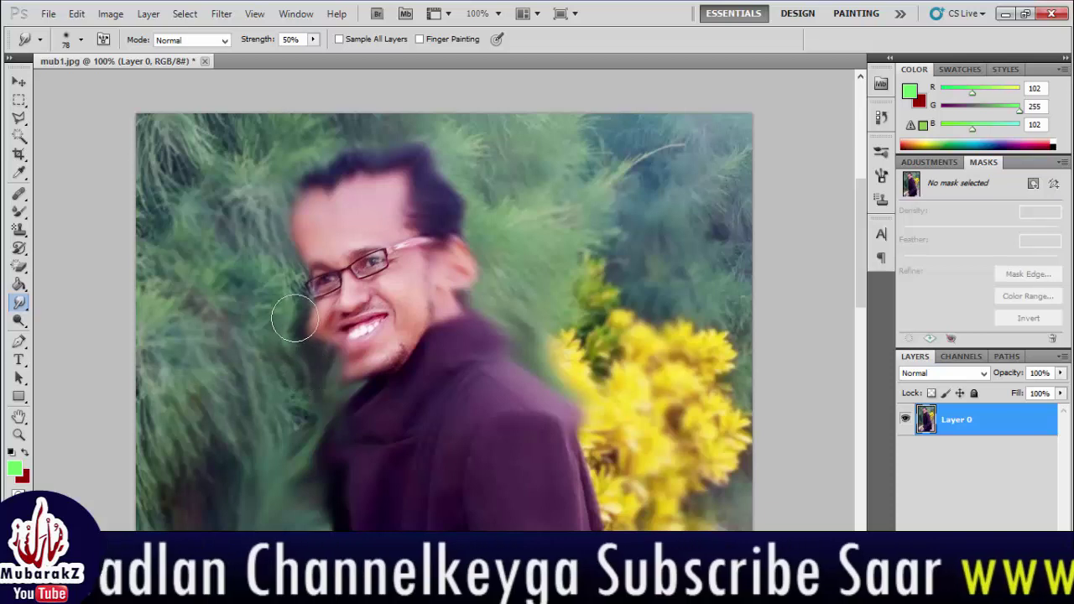
drag(306, 370, 290, 256)
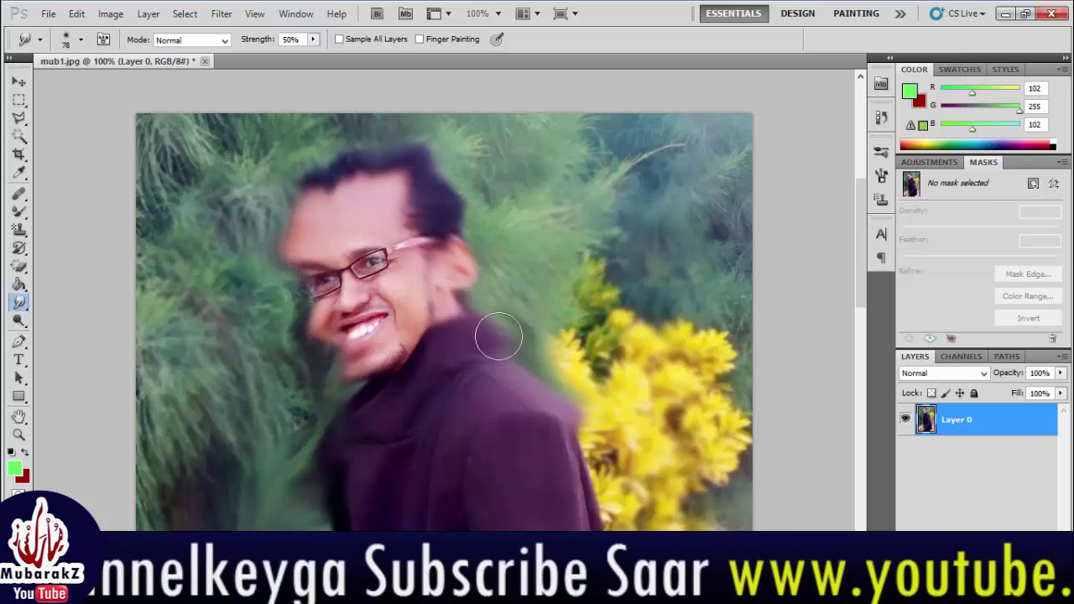
drag(473, 319, 554, 359)
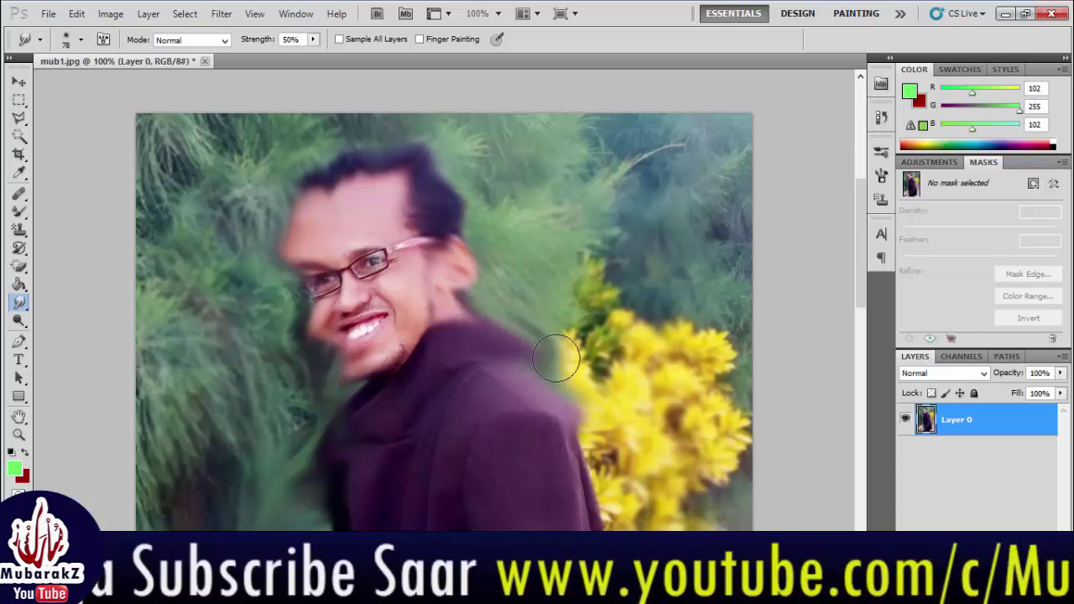
- Pull the hair into spikes, stretch the ear, push the coat into the flowers, then zoom out
drag(352, 184, 316, 101)
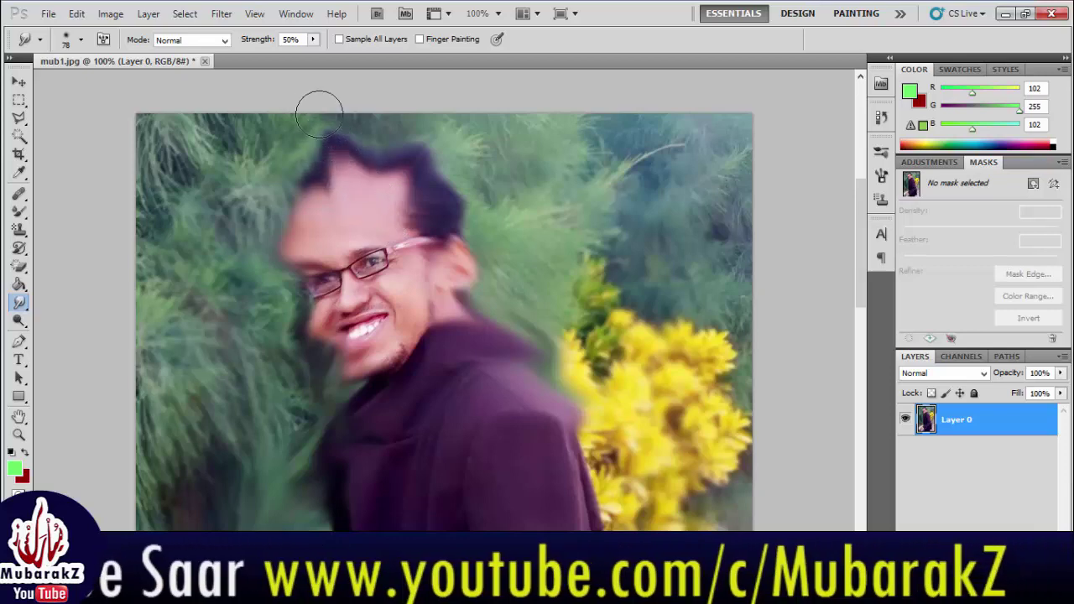
drag(319, 178, 240, 131)
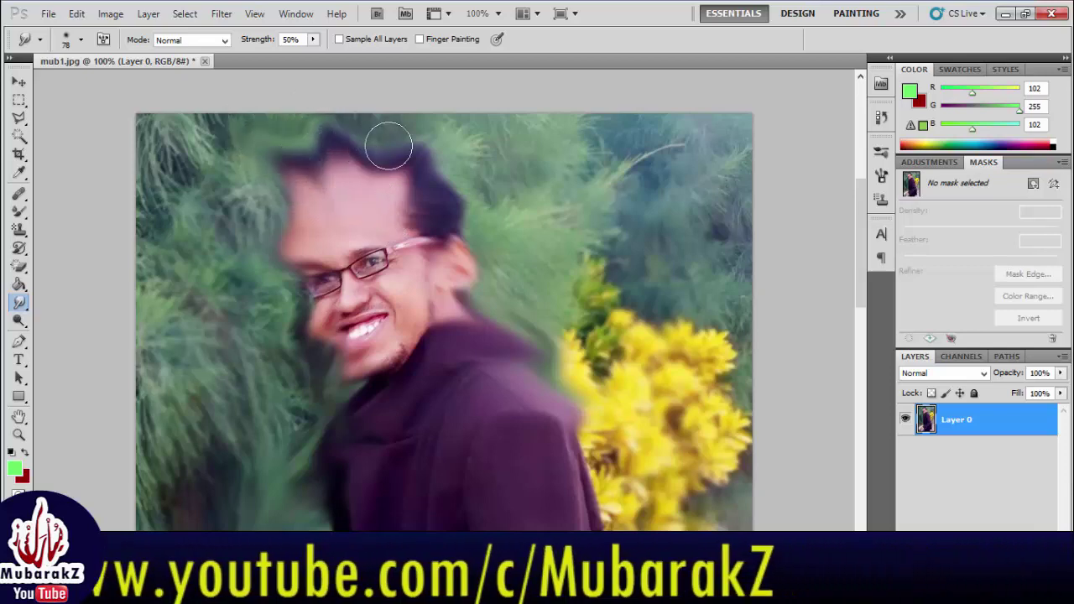
drag(412, 151, 492, 120)
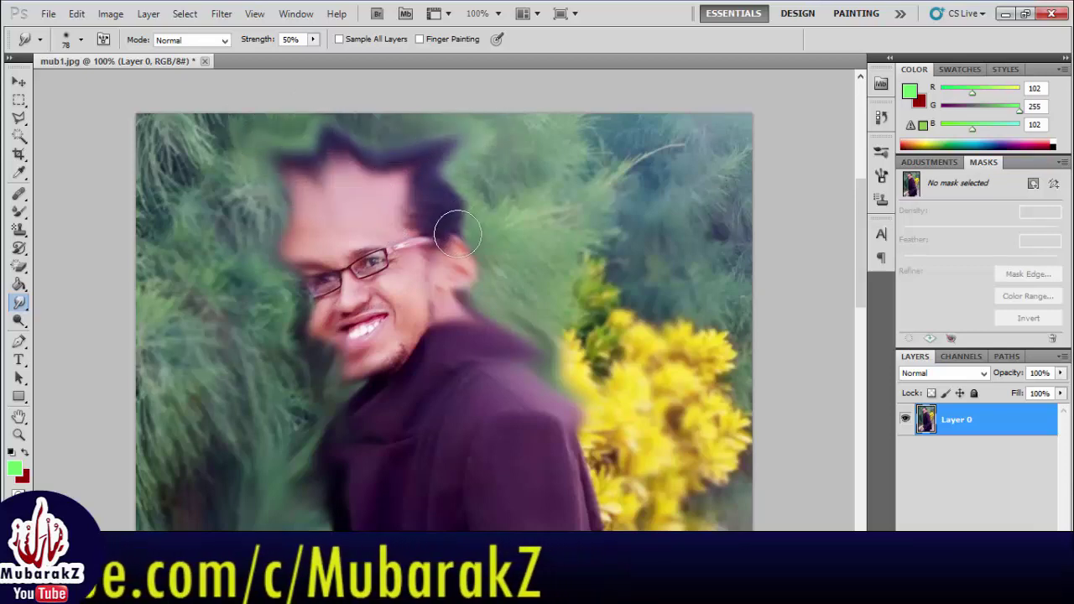
drag(454, 245, 512, 282)
mouse_move(516, 337)
mouse_down()
mouse_move(571, 420)
mouse_move(638, 489)
mouse_move(602, 495)
mouse_move(629, 503)
mouse_up()
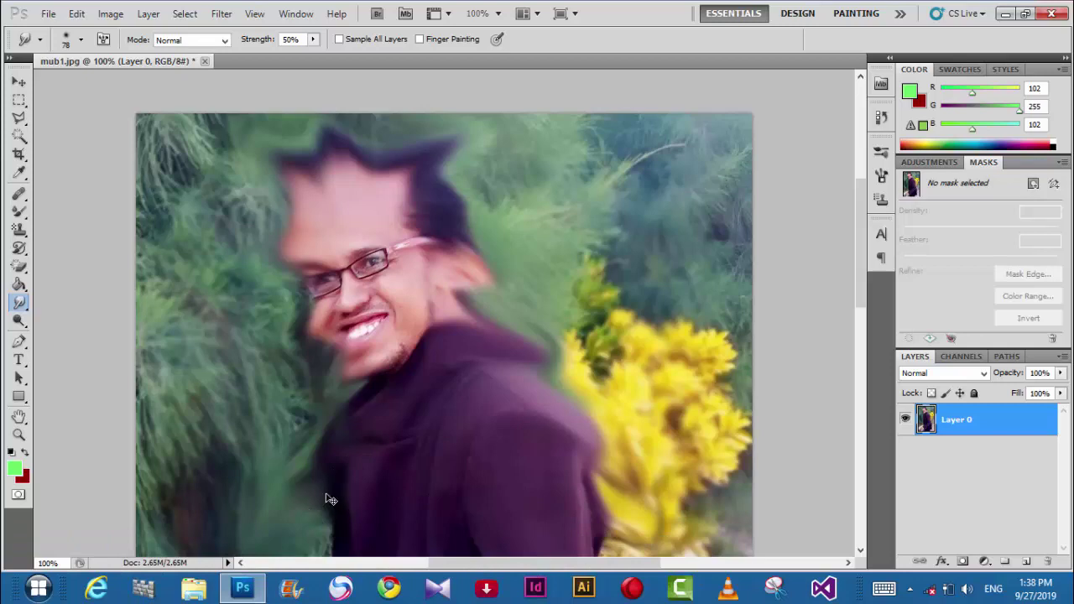
key(ctrl+minus)
key(ctrl+minus)
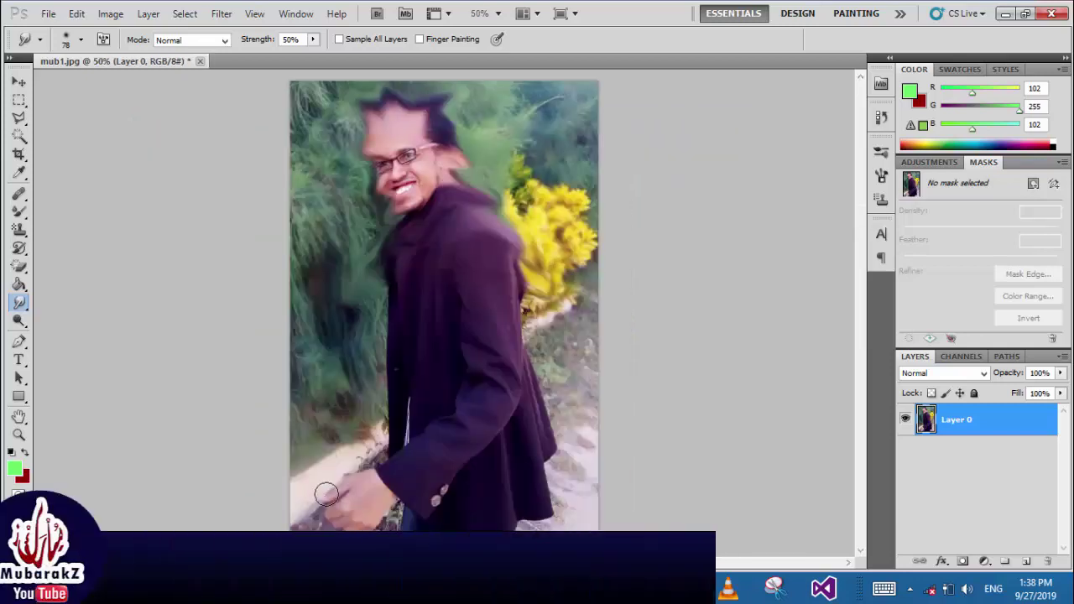
- Smudge the hand and nearby sleeve edge into the pale ground at lower left
mouse_move(373, 484)
mouse_down()
mouse_move(314, 436)
mouse_move(346, 500)
mouse_move(278, 446)
mouse_move(354, 514)
mouse_move(285, 508)
mouse_move(384, 523)
mouse_up()
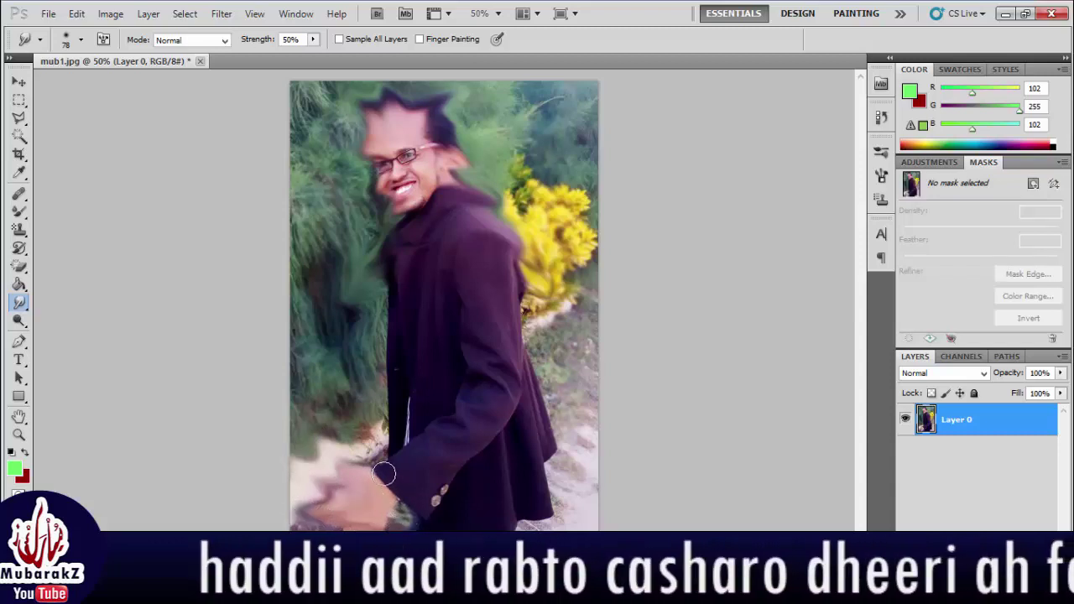
drag(386, 476, 334, 365)
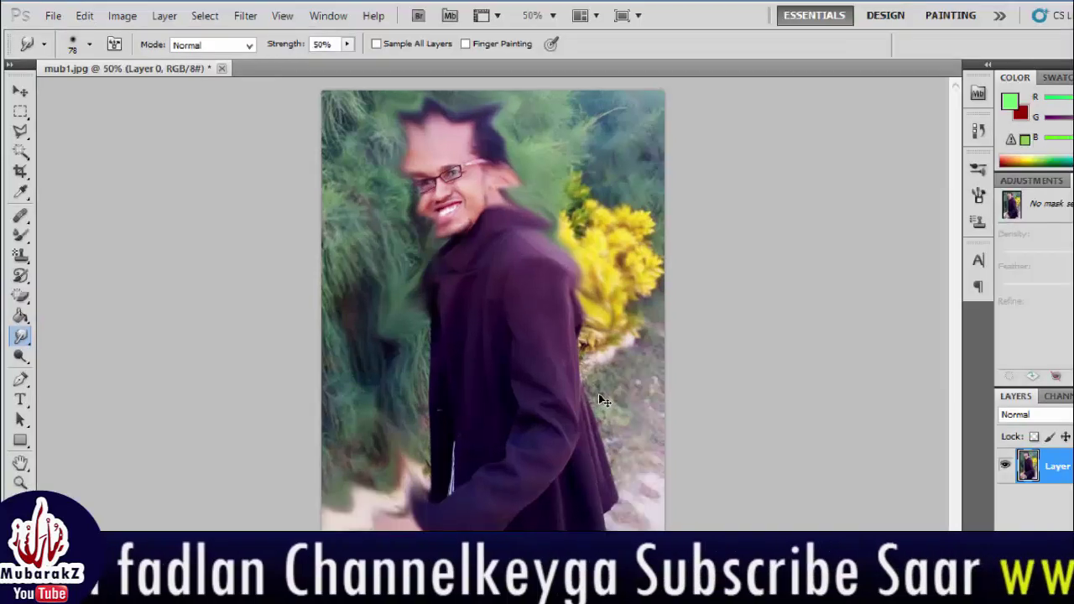
- Undo the last three Smudge strokes on the hand, hair and ear
key(ctrl+z)
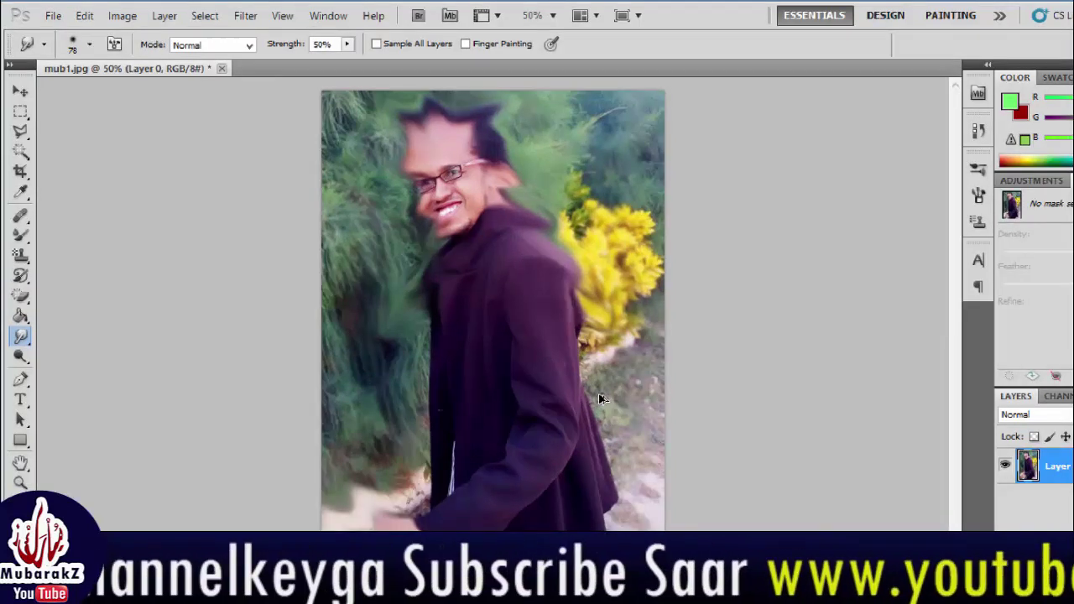
key(ctrl+alt+z)
key(ctrl+alt+z)
key(ctrl+alt+z)
key(ctrl+alt+z)
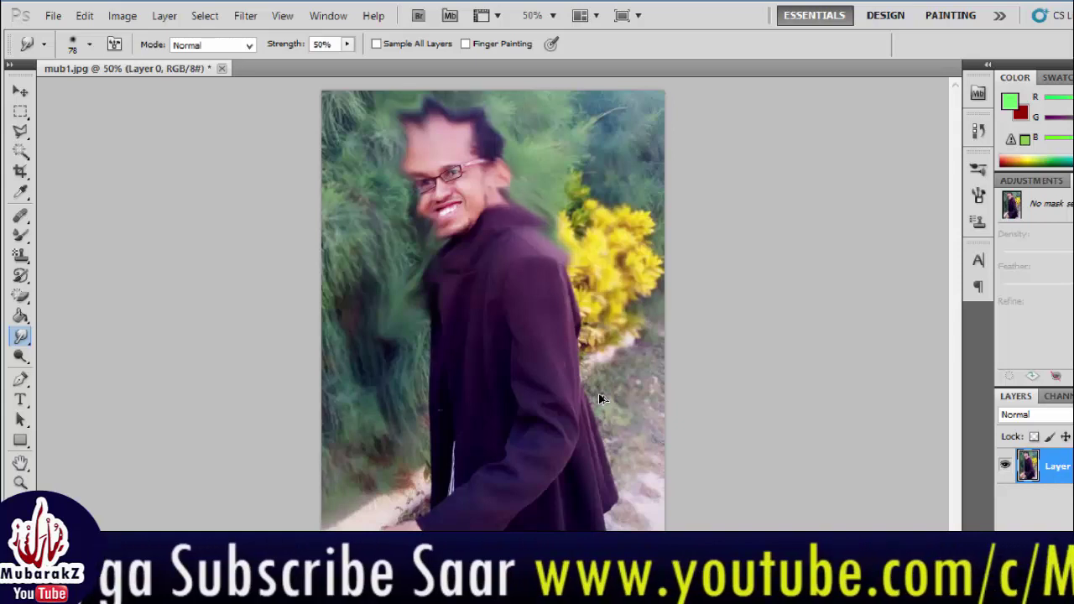
key(ctrl+alt+z)
key(ctrl+alt+z)
key(ctrl+alt+z)
key(ctrl+alt+z)
key(ctrl+alt+z)
key(ctrl+alt+z)
key(ctrl+alt+z)
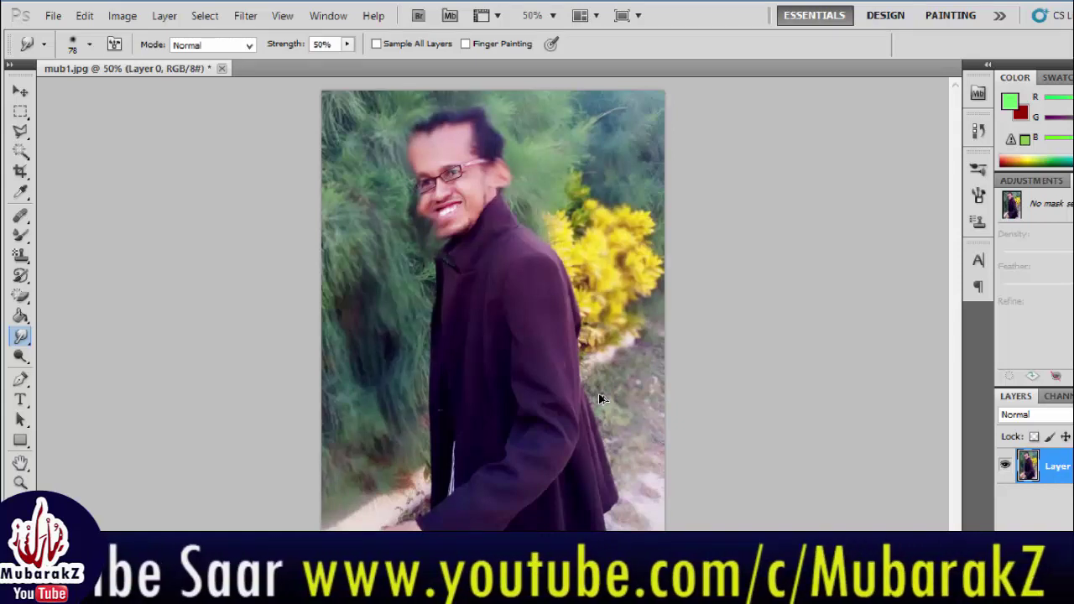